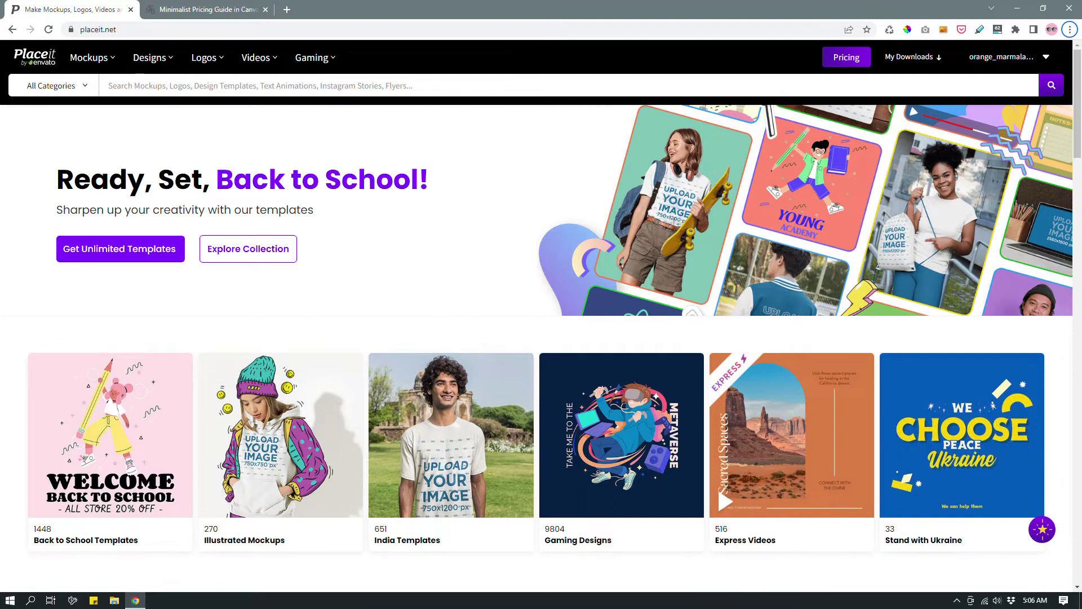
Examine the featured collections and the new templates section on the Placeit home page.
scroll(445, 382, down, 2)
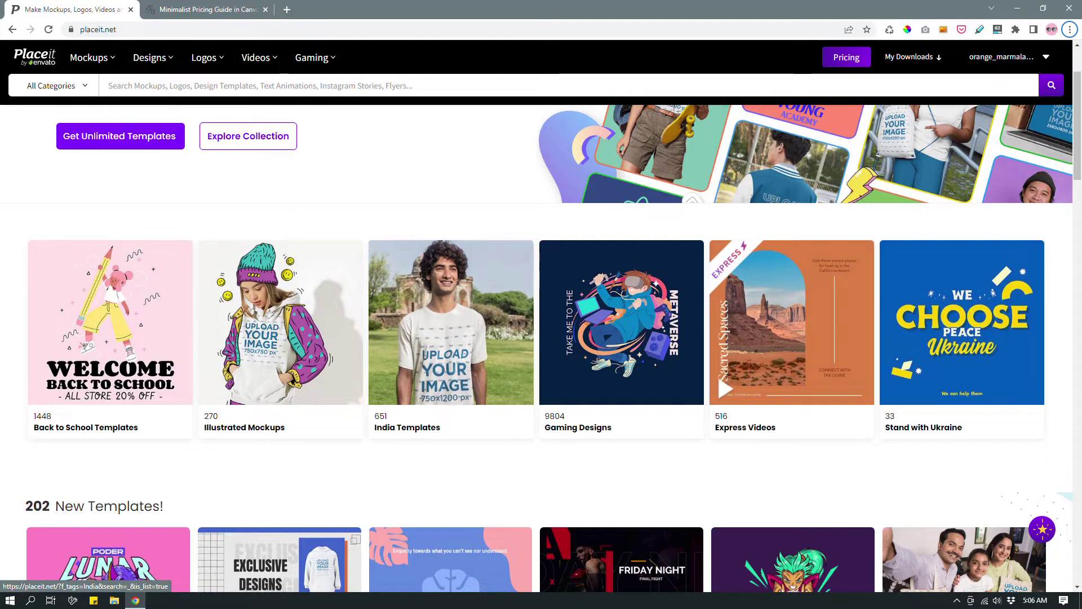
scroll(446, 293, down, 2)
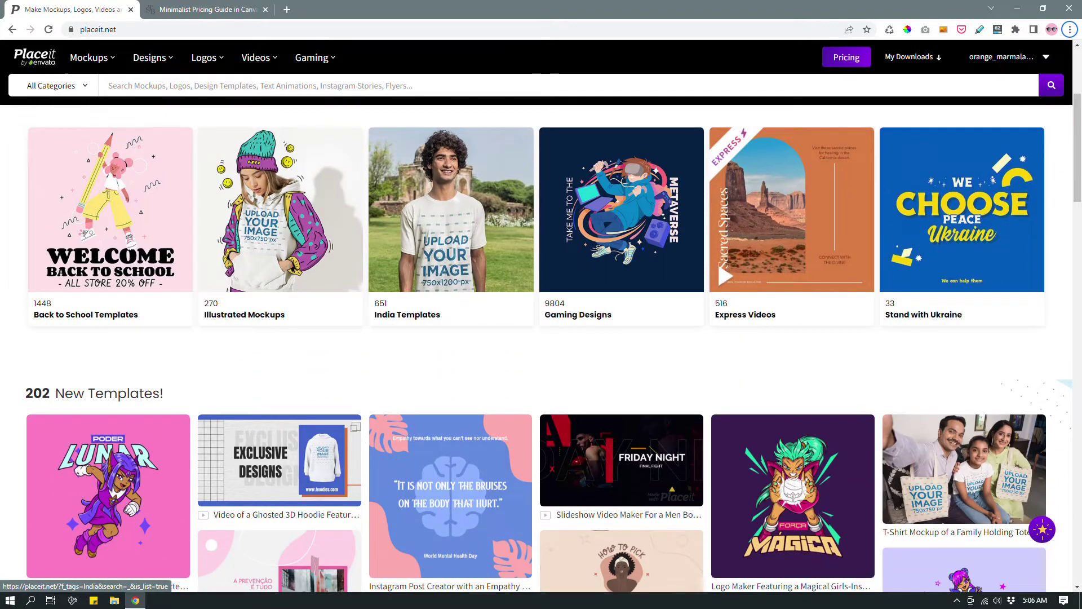
scroll(446, 294, up, 4)
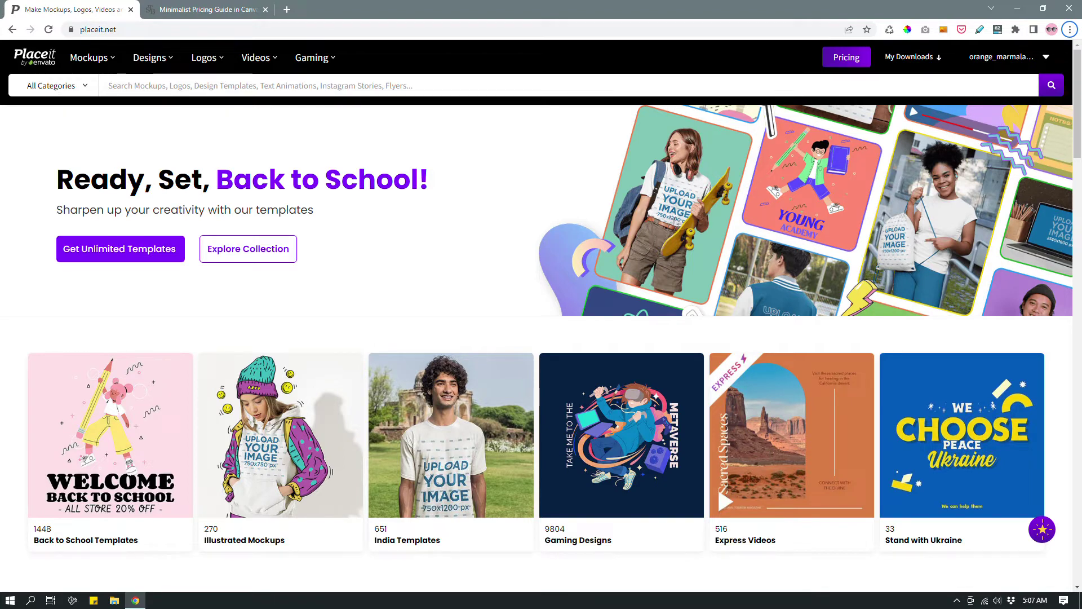
scroll(620, 226, down, 4)
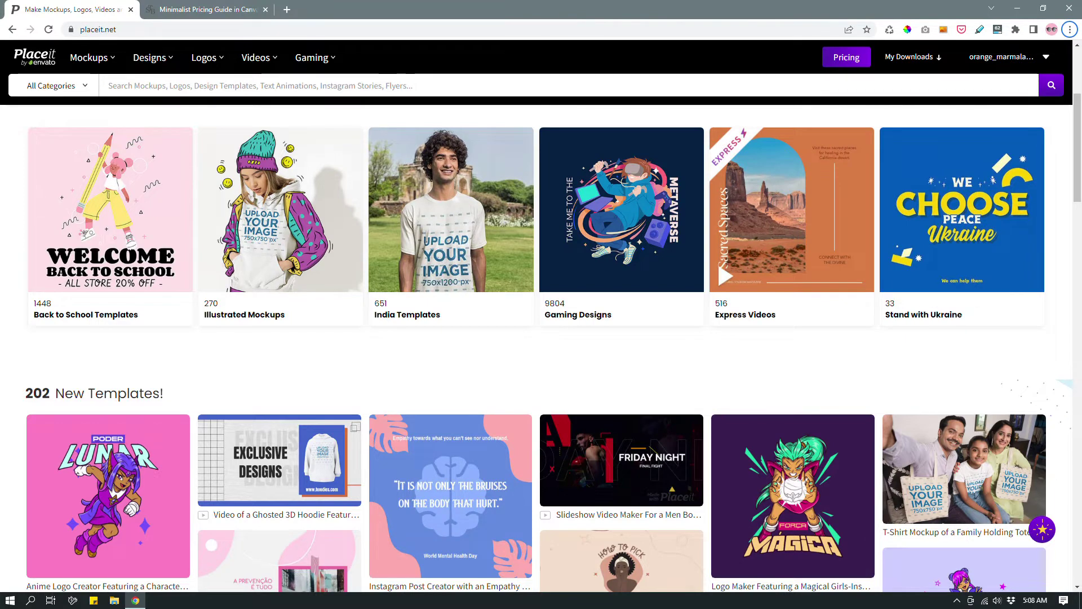
scroll(620, 406, down, 3)
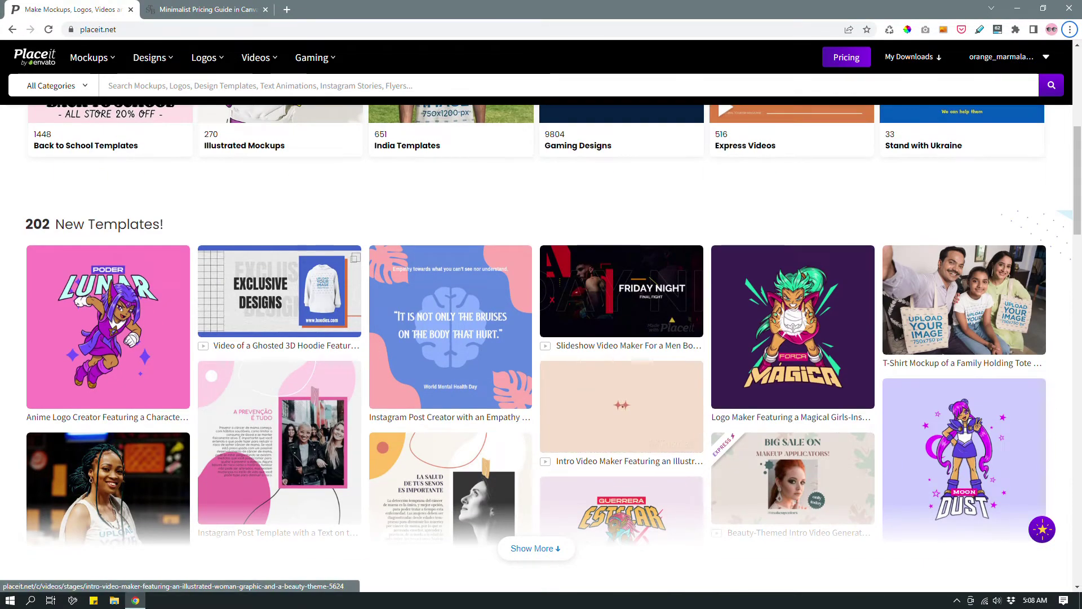
scroll(734, 282, down, 2)
scroll(704, 338, up, 5)
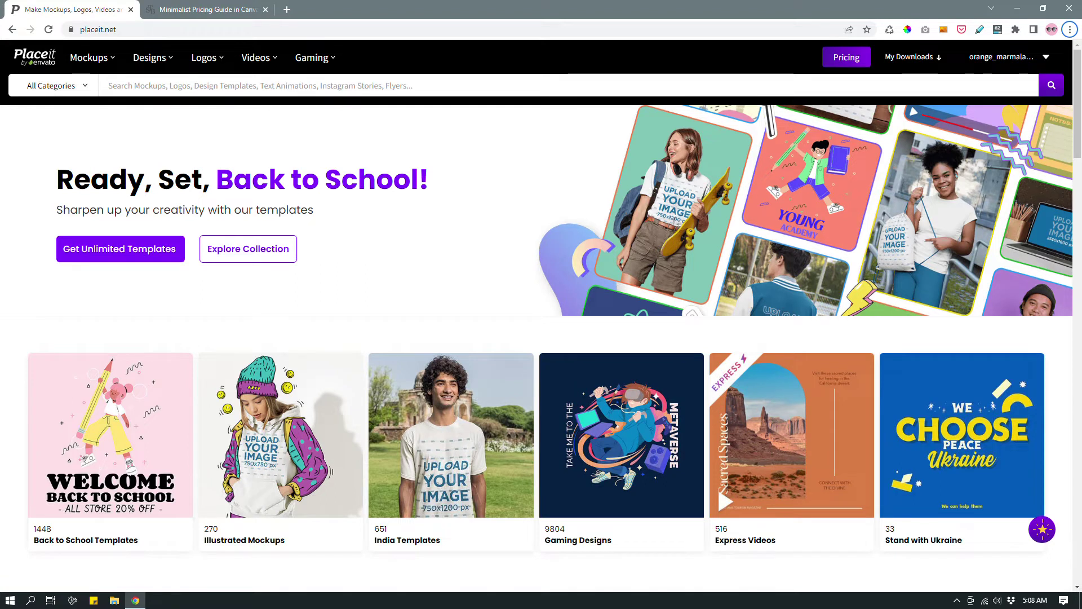
View the Minimalist Pricing Guide in Canva product page and return to the Placeit home page.
mouse_move(104, 59)
key(ctrl+Tab)
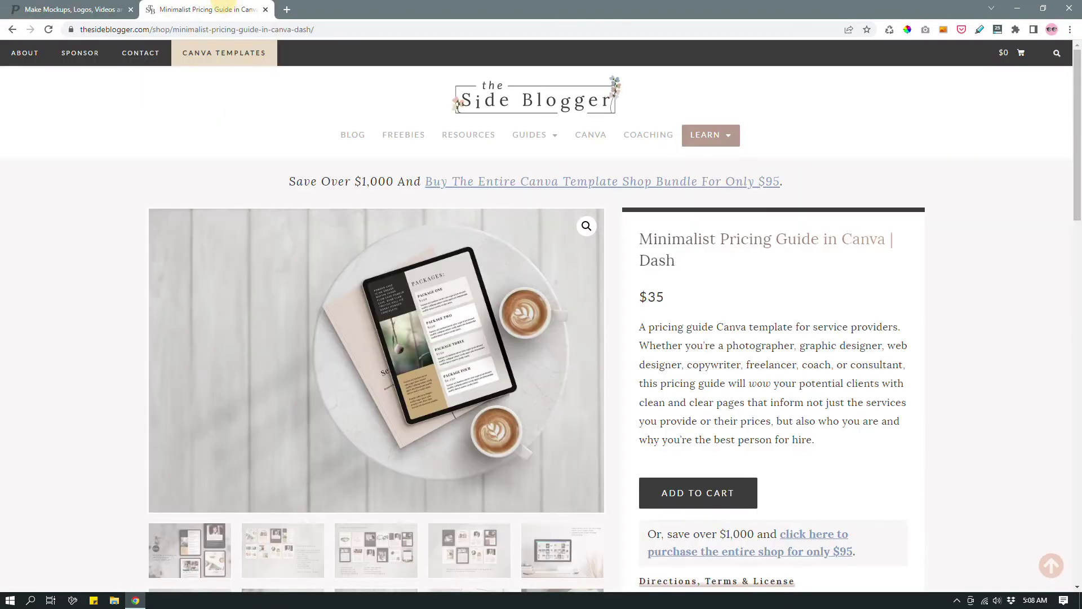
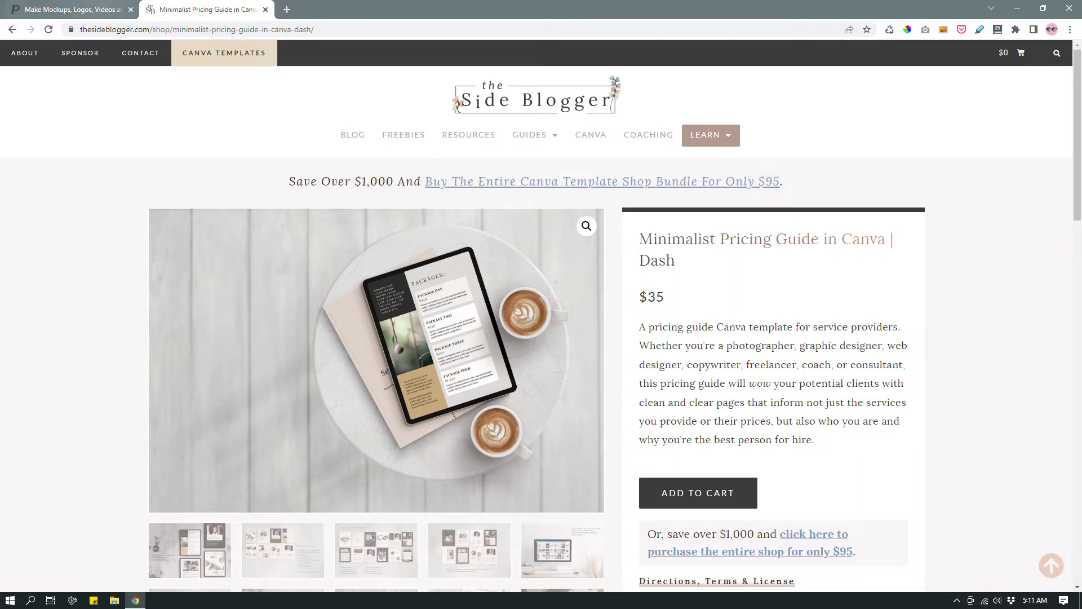
key(ctrl+shift+Tab)
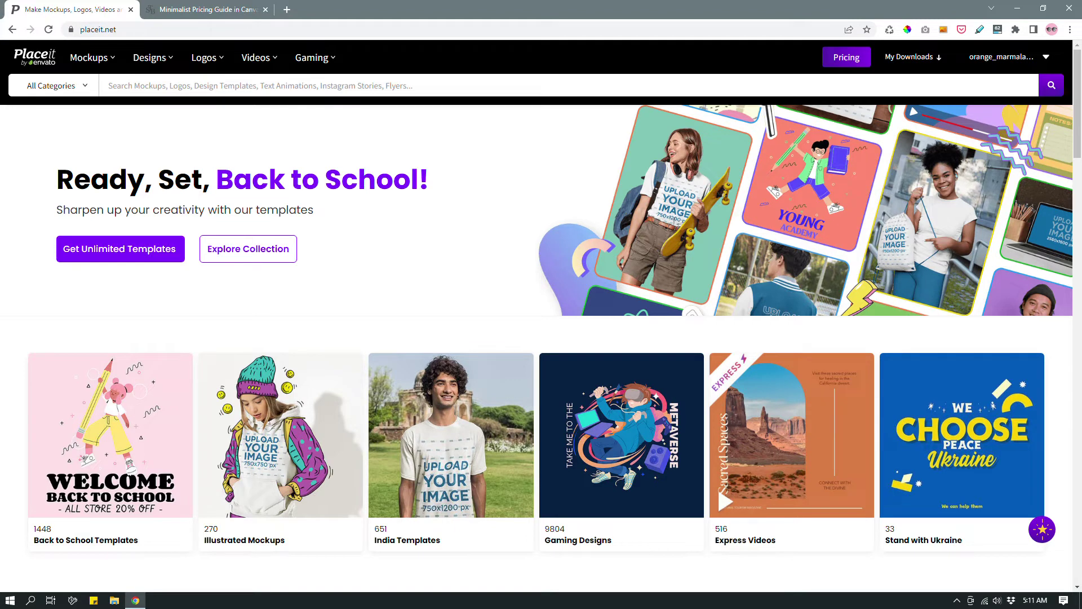
key(ctrl+Tab)
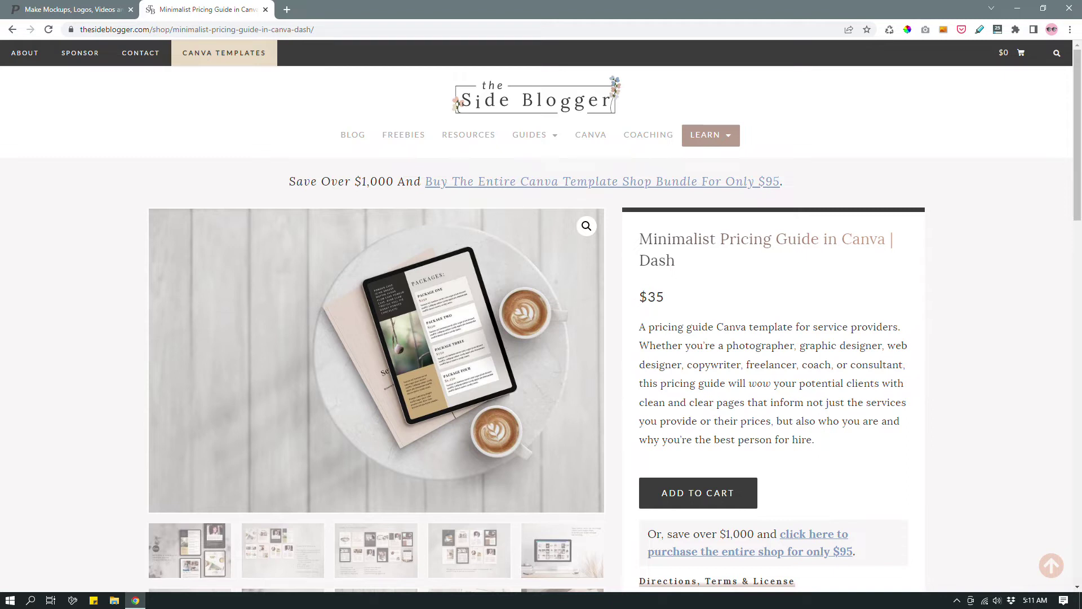
key(ctrl+Tab)
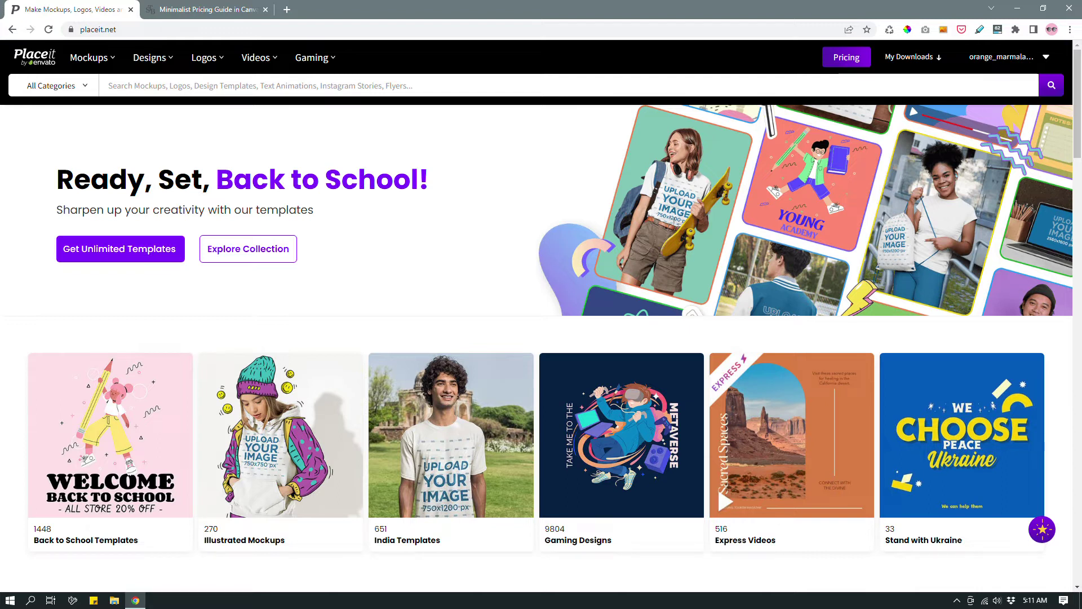
Examine the mockup types offered under Highlights, Apparel, Digital, Print and Print on Demand.
mouse_move(93, 60)
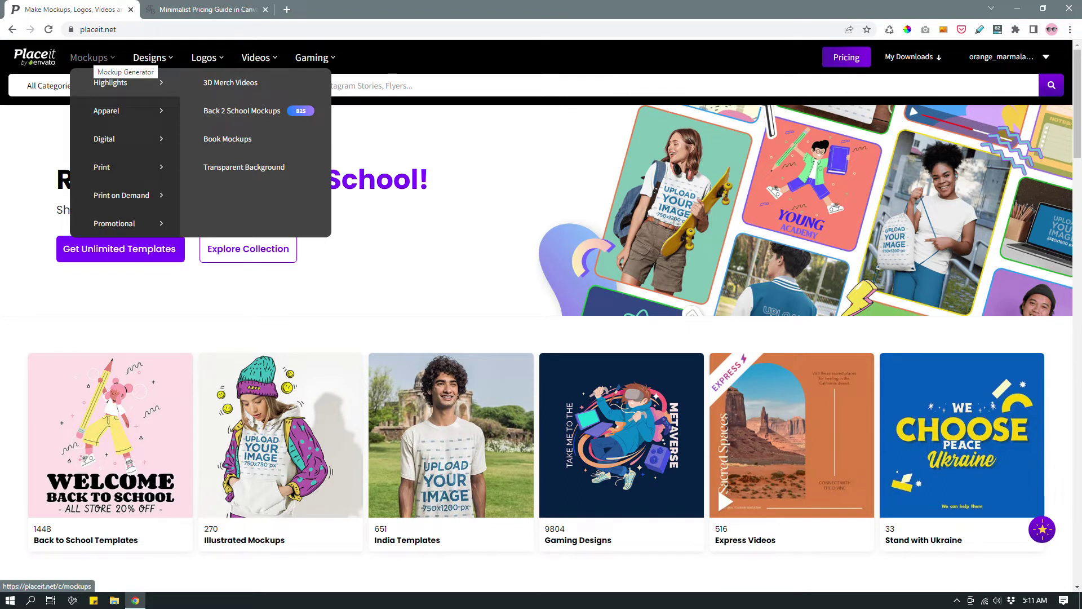
mouse_move(107, 111)
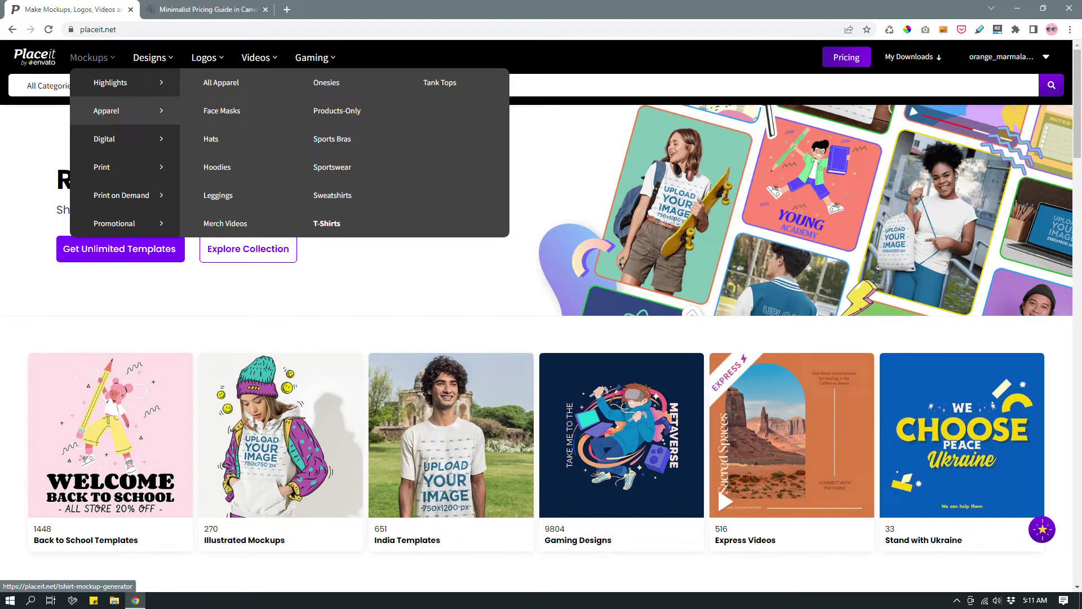
mouse_move(133, 143)
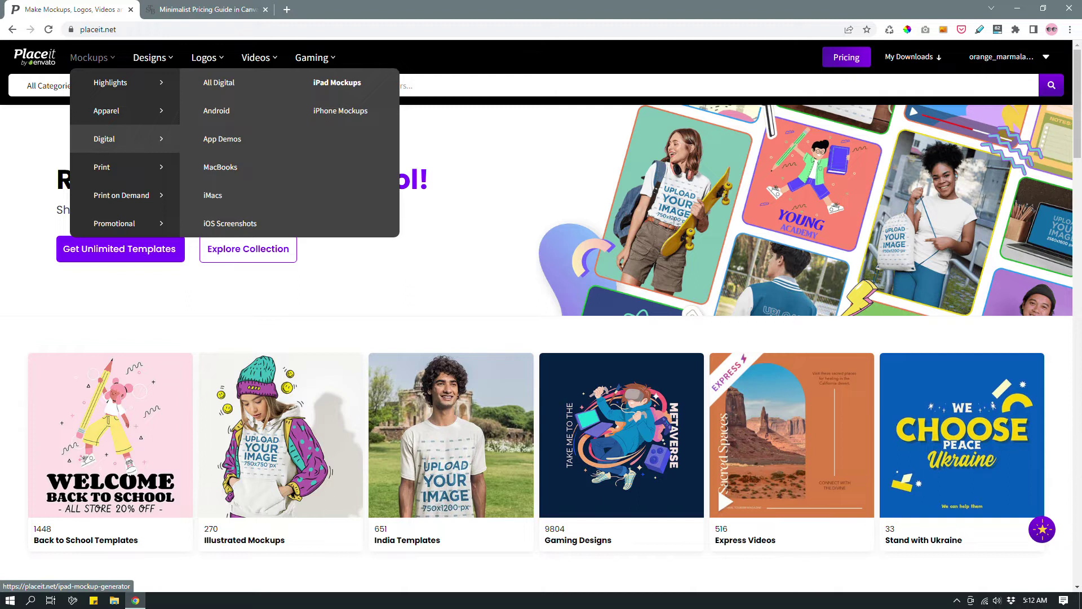
mouse_move(113, 167)
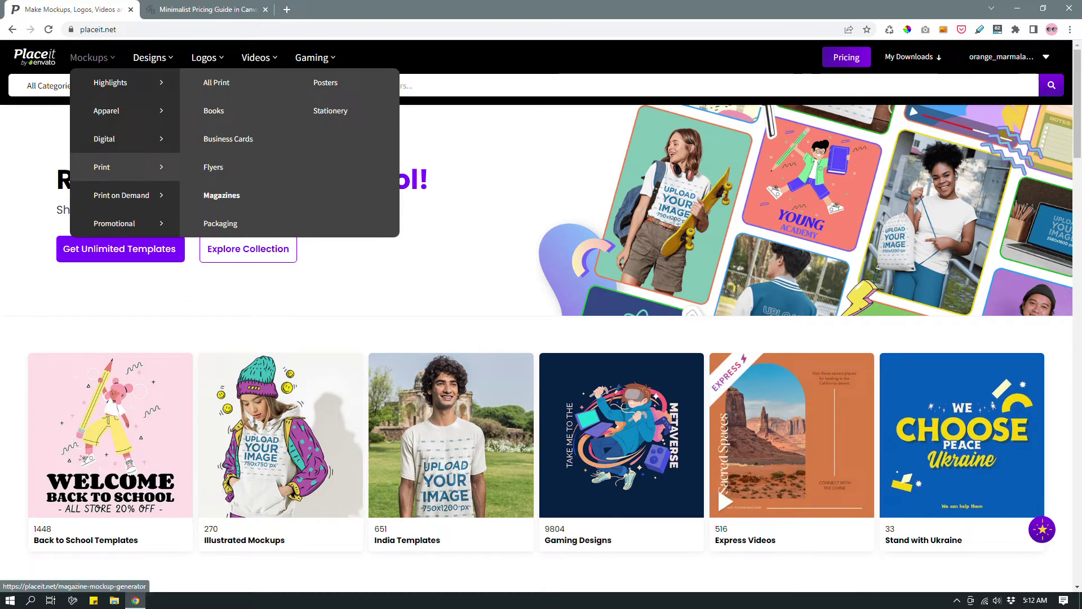
mouse_move(141, 195)
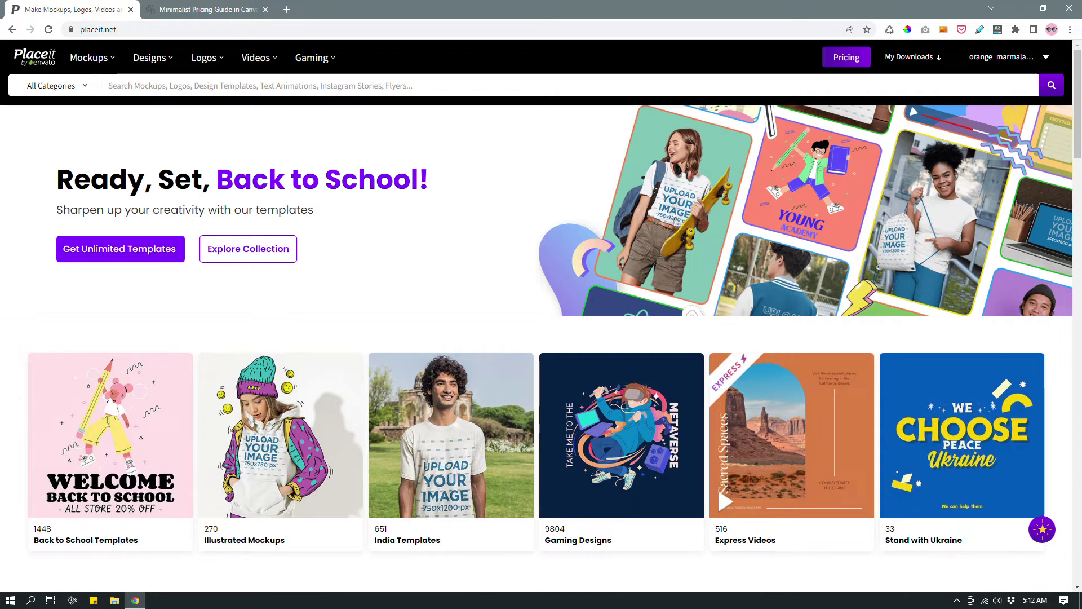
scroll(451, 395, down, 2)
scroll(451, 395, up, 2)
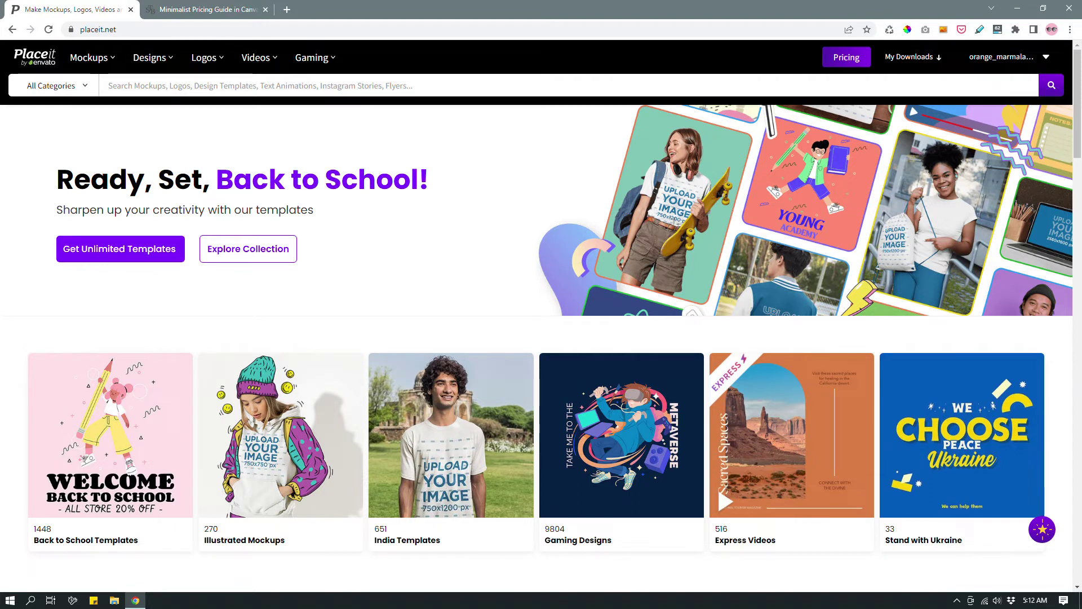
scroll(451, 434, down, 2)
scroll(451, 434, up, 2)
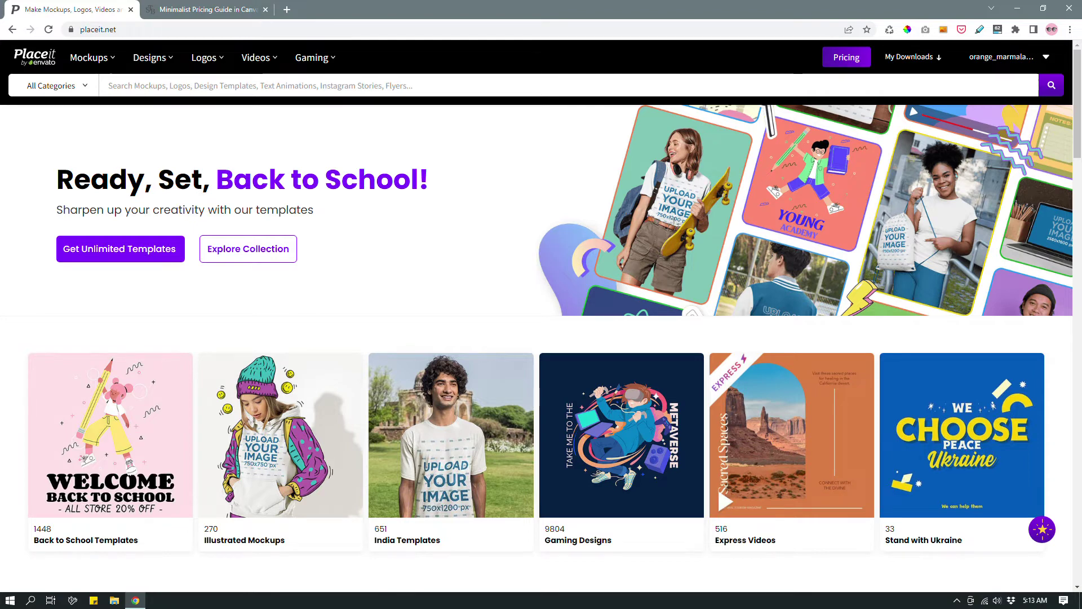
scroll(541, 316, down, 1)
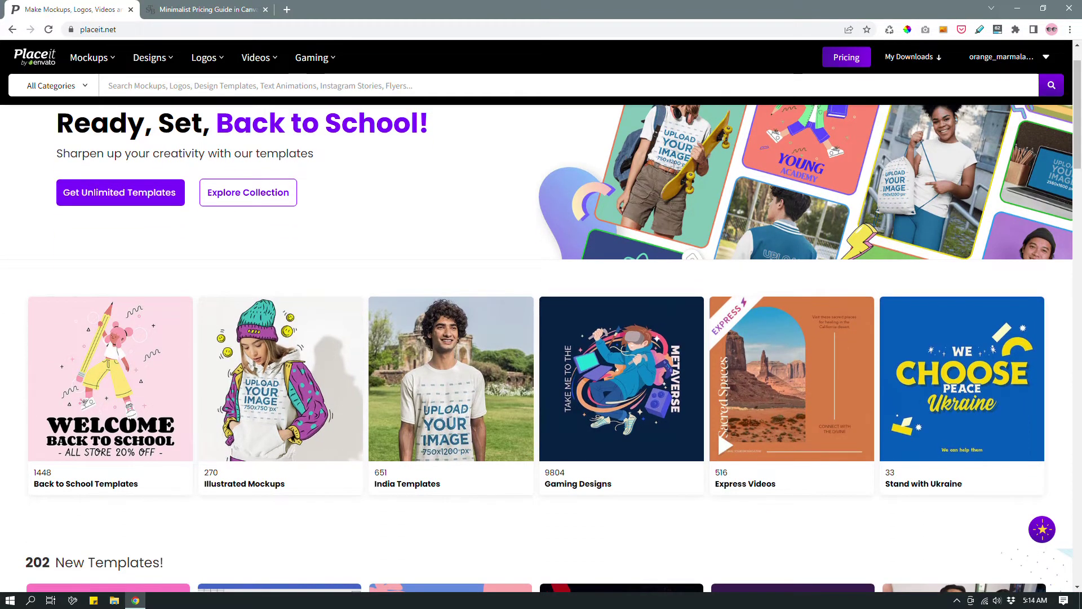
scroll(620, 428, up, 1)
Open the T-Shirts mockup collection from the Apparel category.
mouse_move(90, 58)
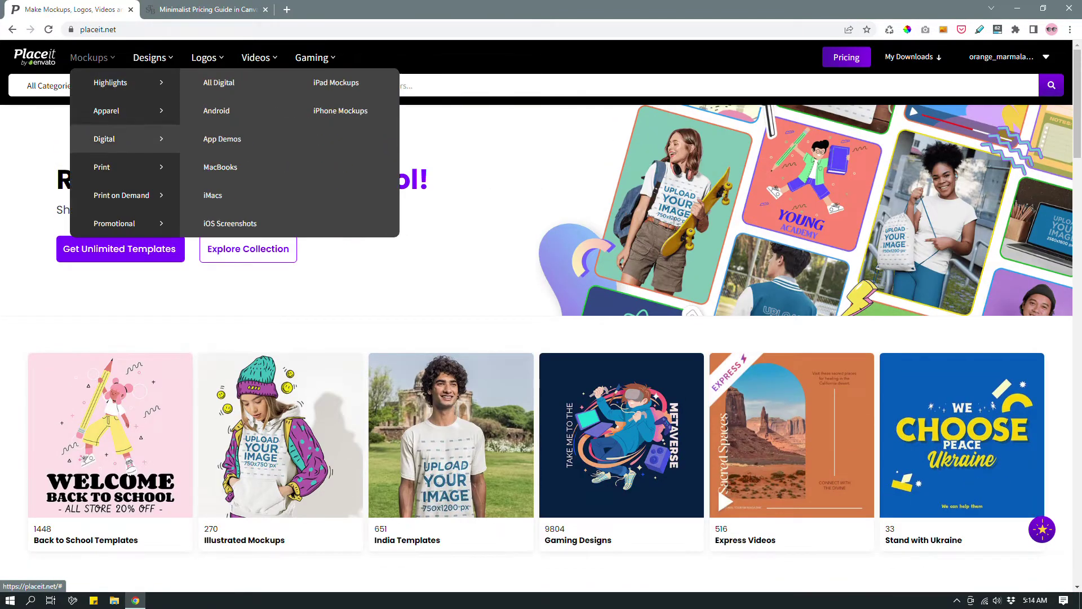
mouse_move(129, 168)
mouse_move(130, 197)
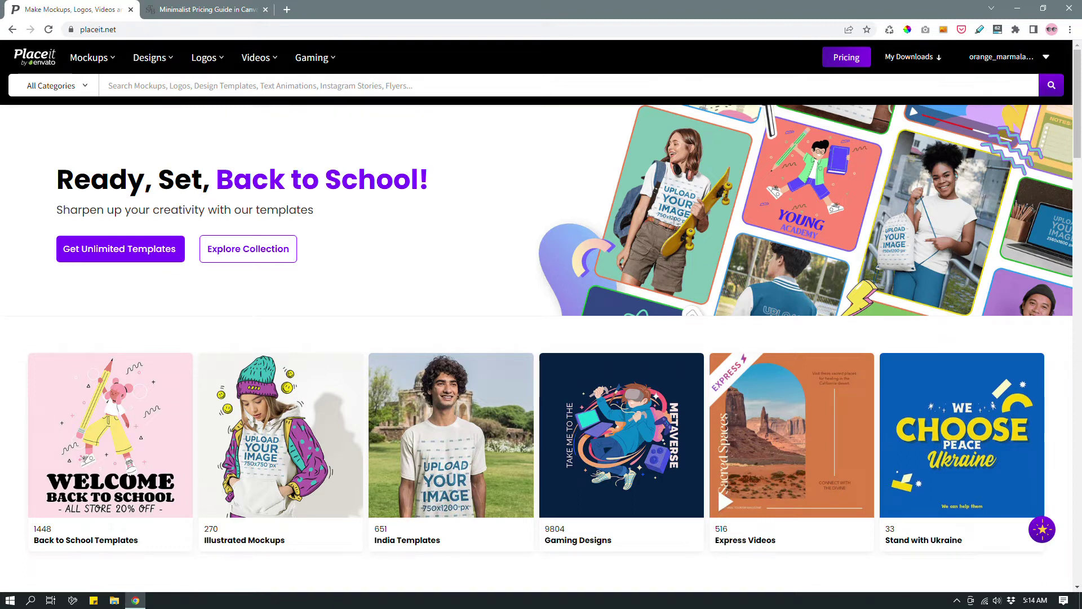
scroll(541, 338, down, 1)
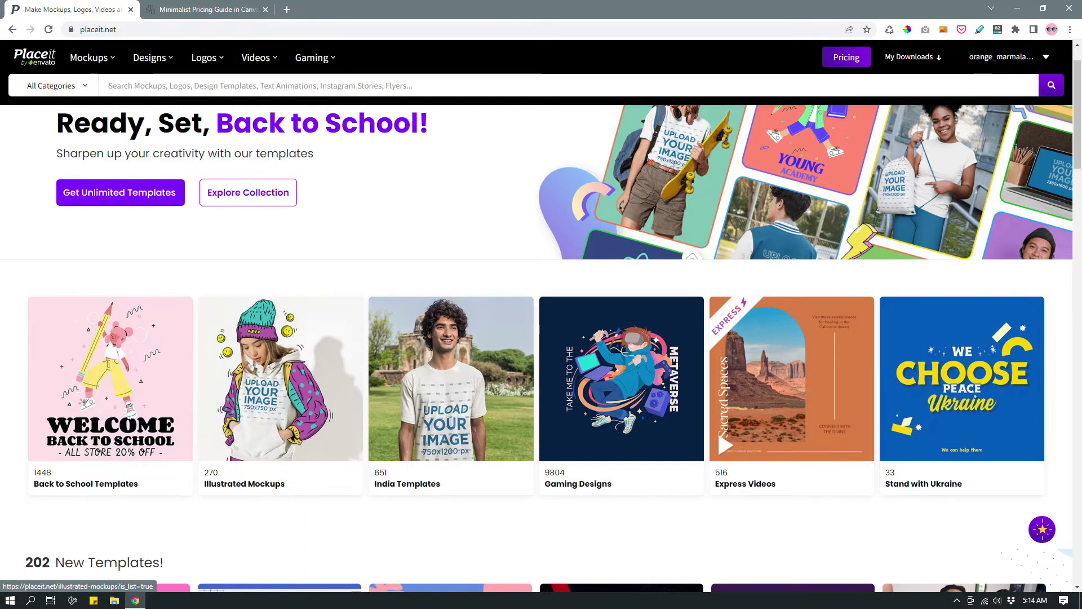
mouse_move(112, 110)
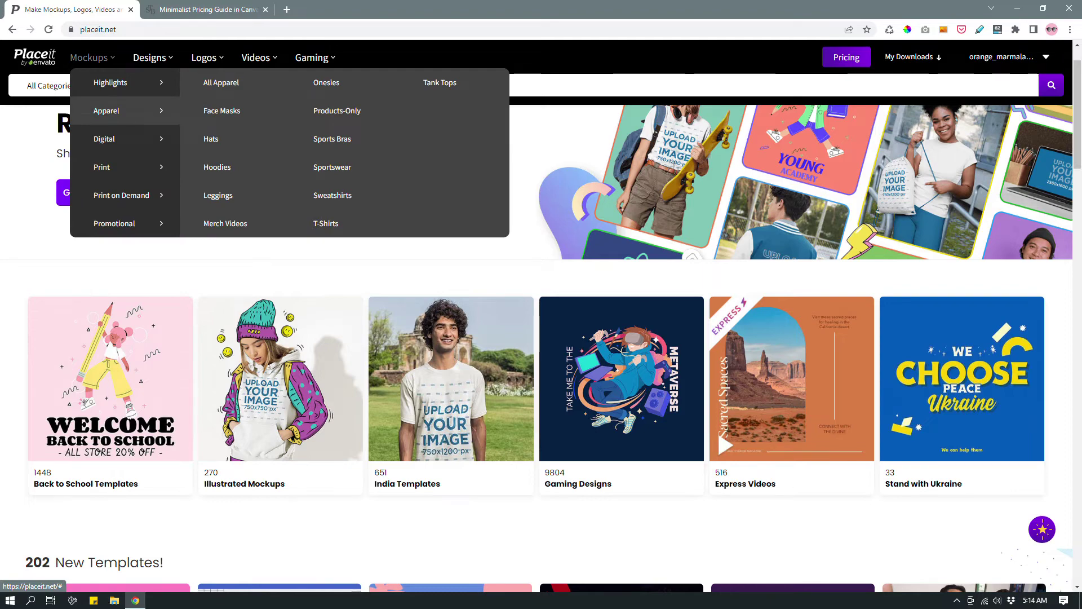
click(327, 224)
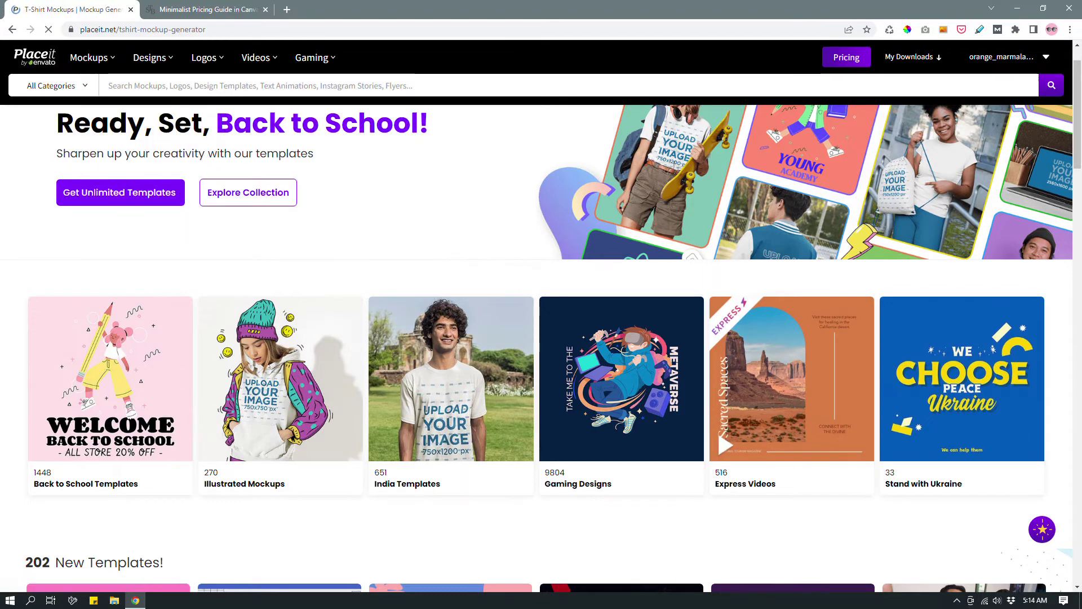
Look through the T-shirt mockup gallery and preview some mockups with sample designs.
scroll(975, 293, down, 8)
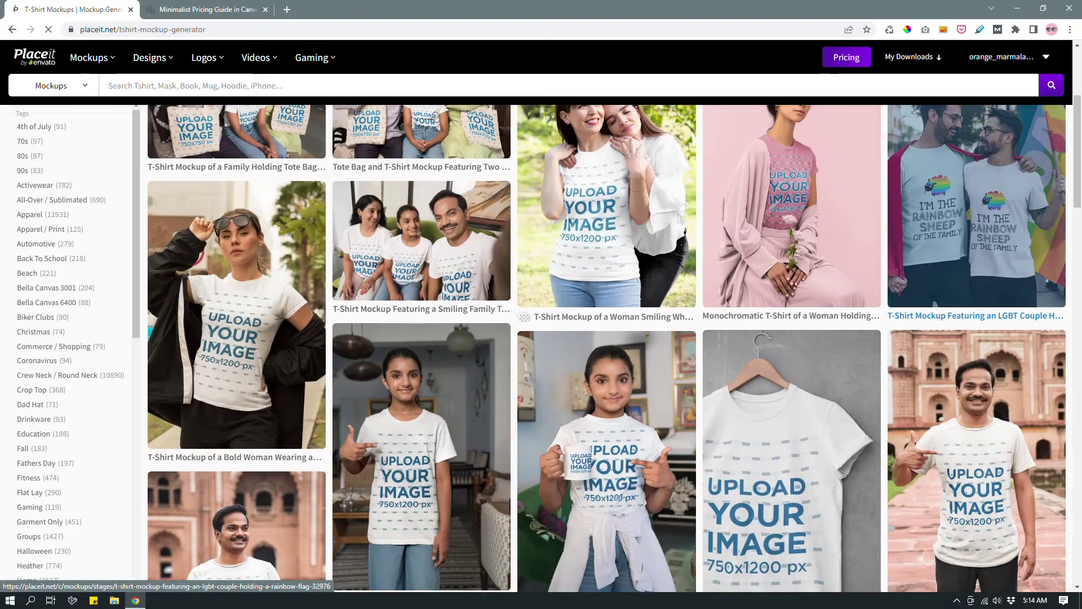
scroll(975, 293, down, 5)
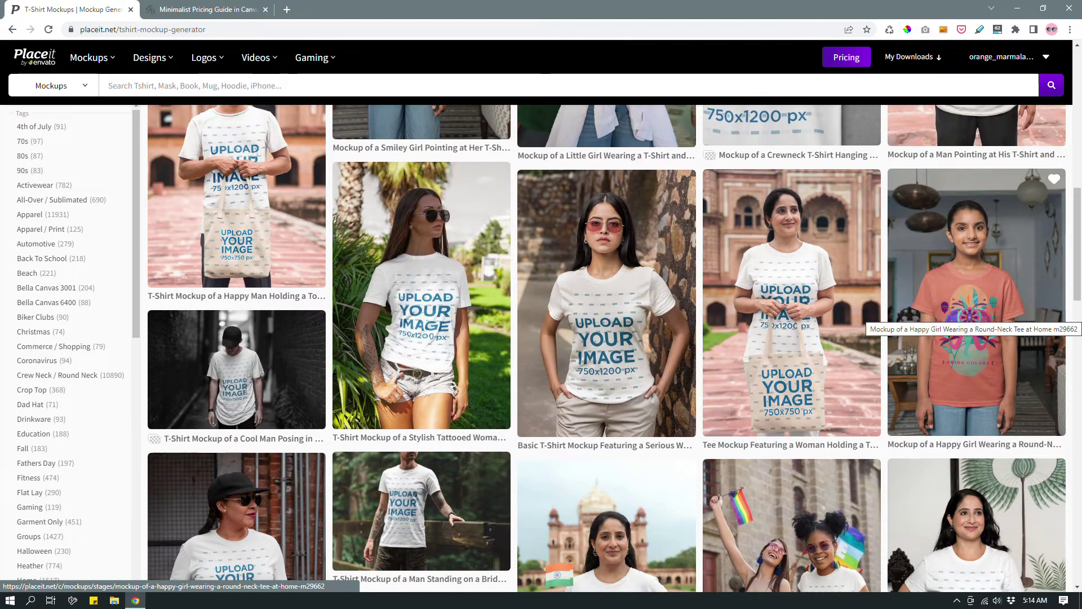
scroll(975, 315, down, 4)
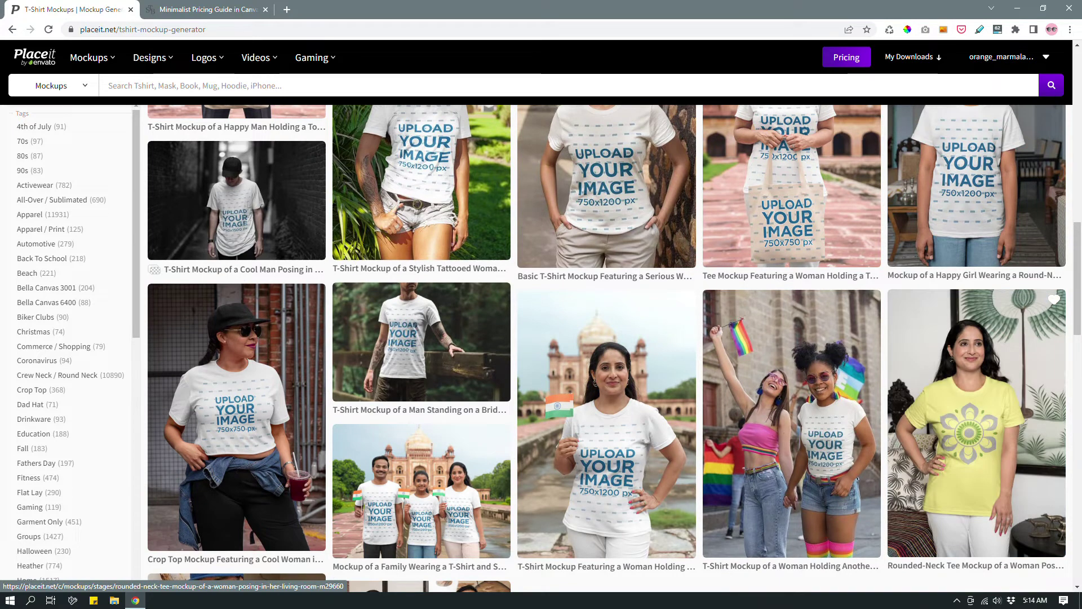
scroll(975, 338, down, 1)
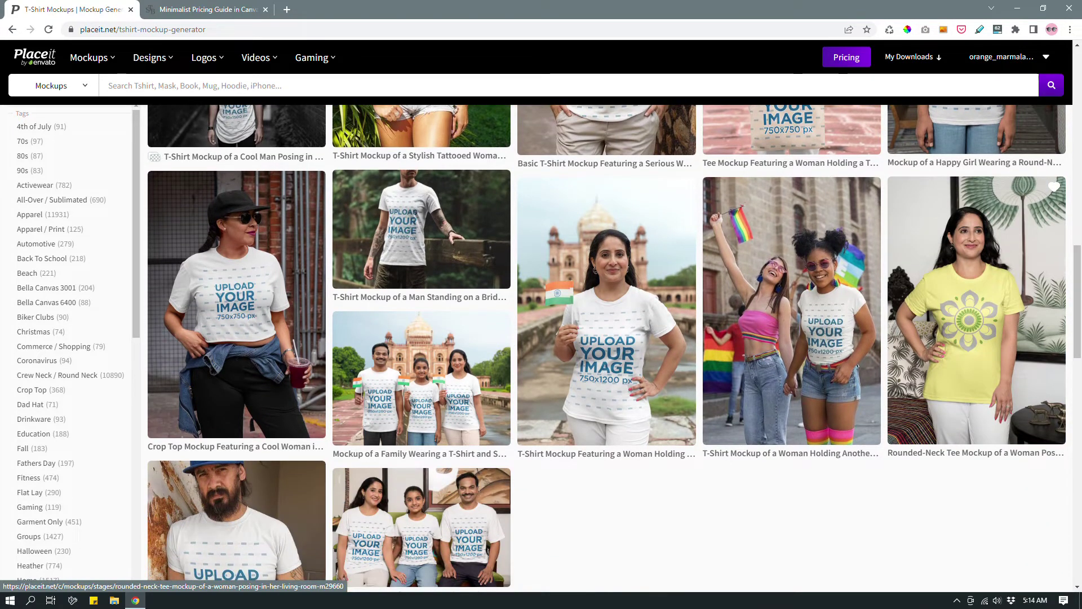
scroll(975, 332, down, 1)
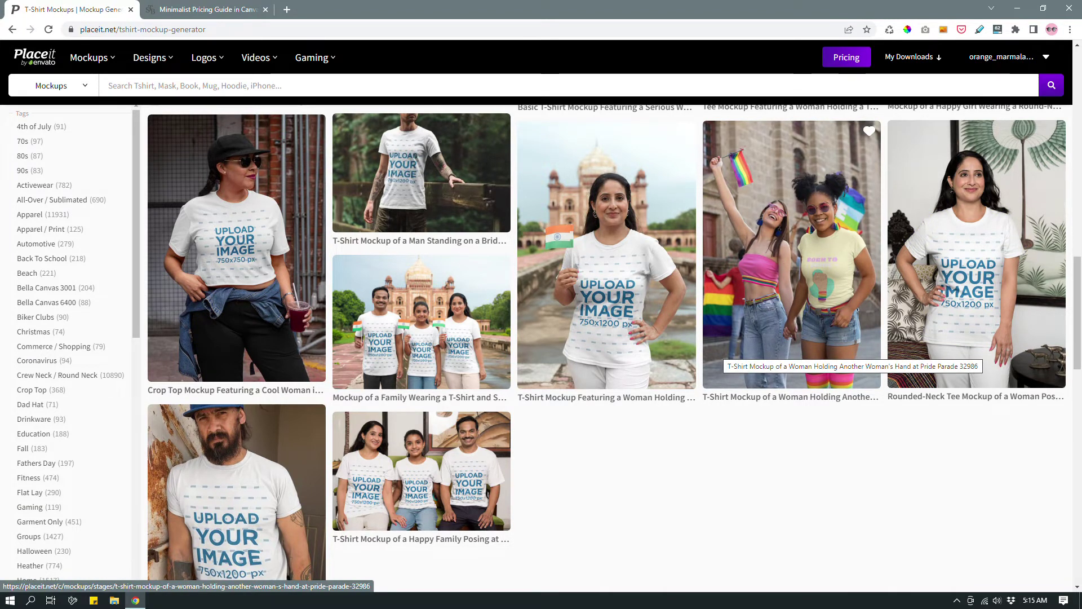
scroll(727, 355, up, 8)
scroll(792, 395, up, 10)
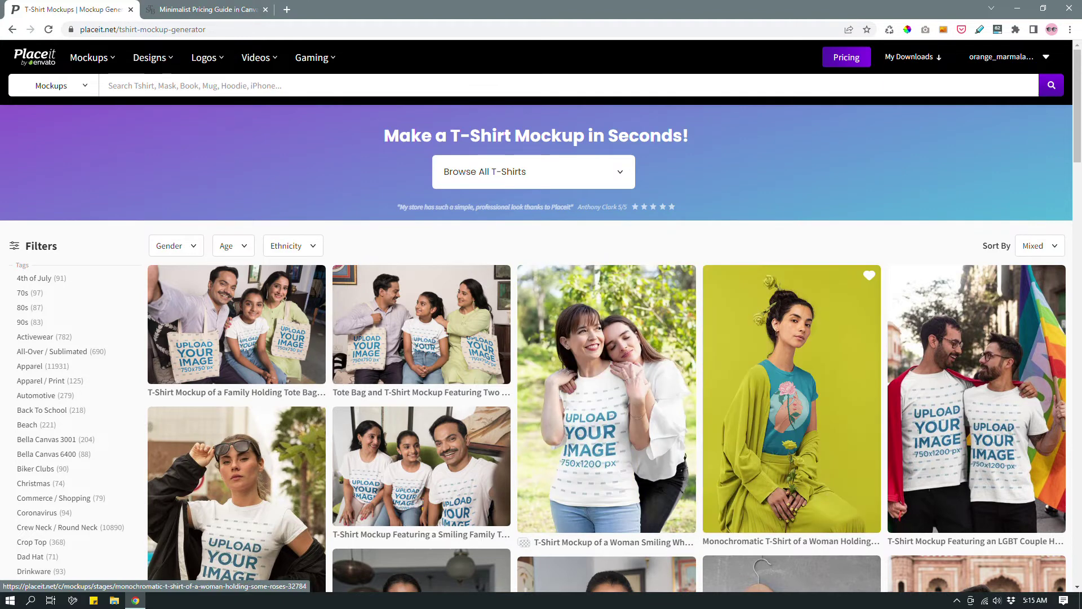
mouse_move(92, 57)
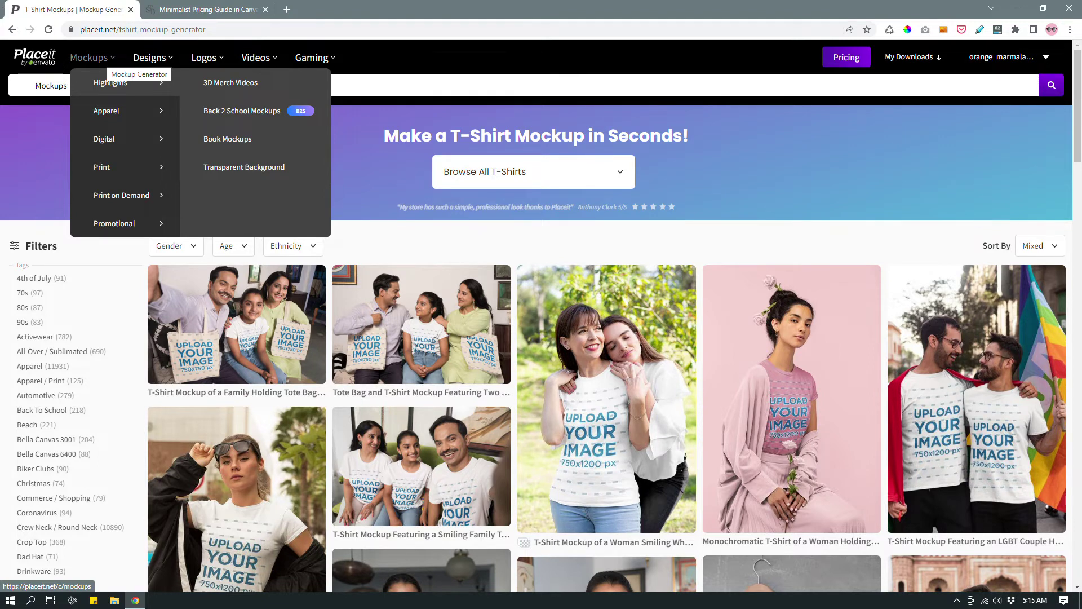
mouse_move(112, 139)
mouse_move(125, 169)
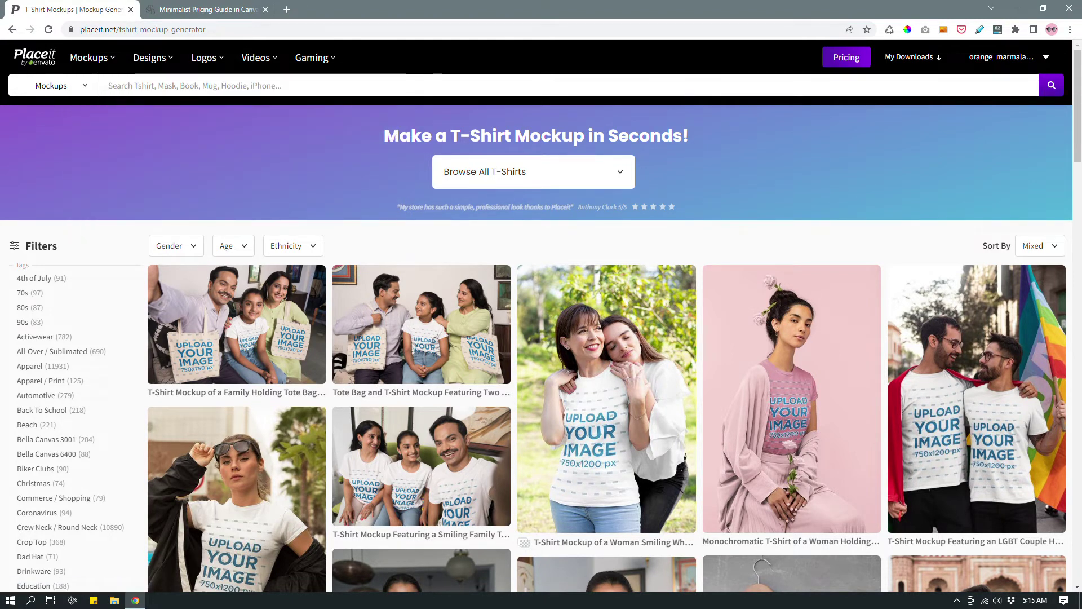
Search the mockups for "A4 magazine".
click(129, 83)
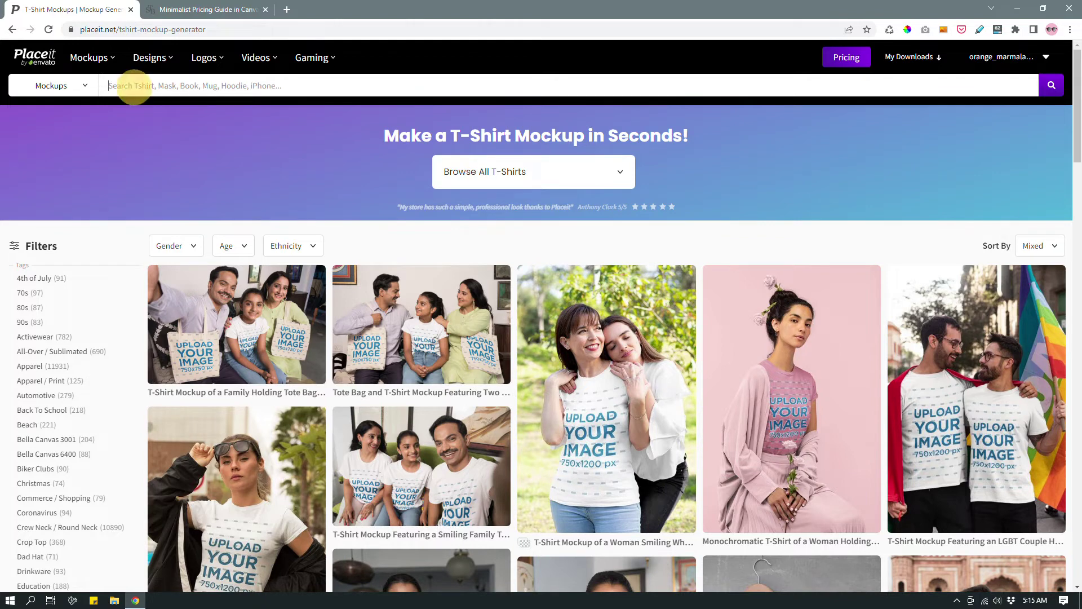
click(134, 87)
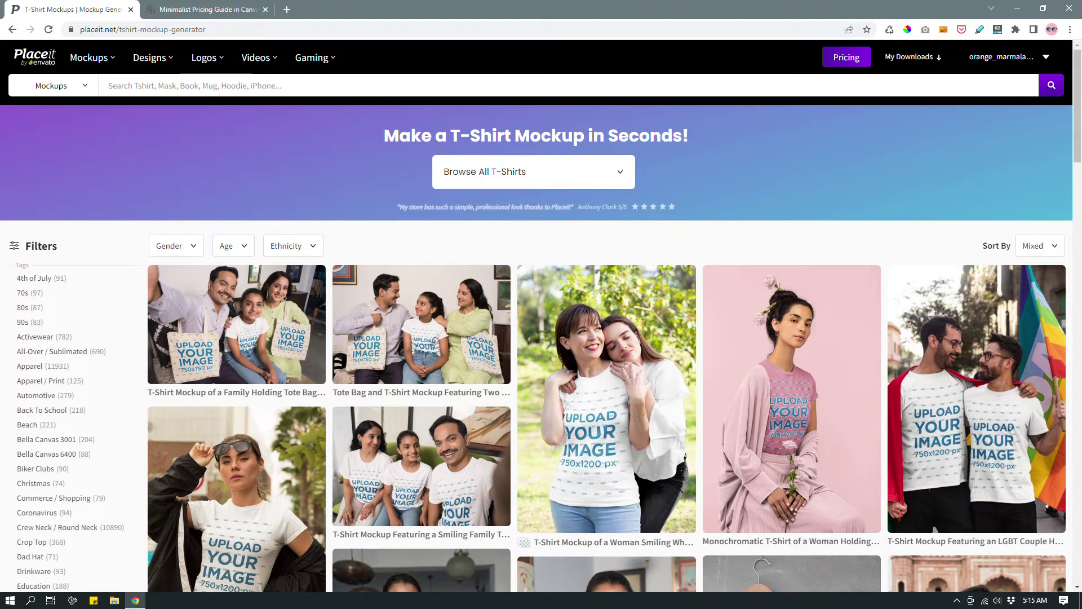
text(A)
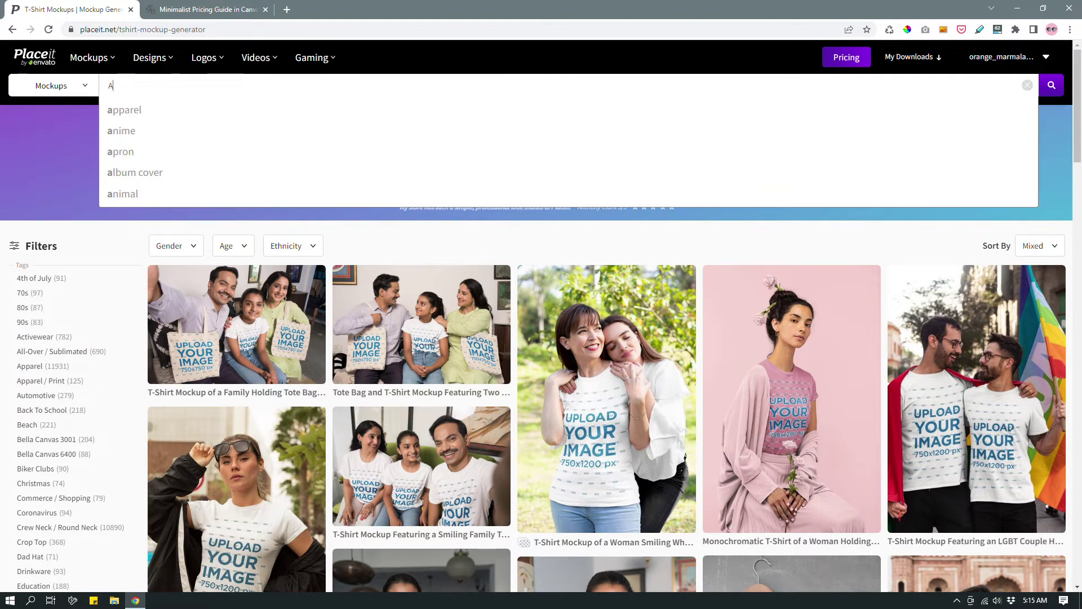
text(4 magazine)
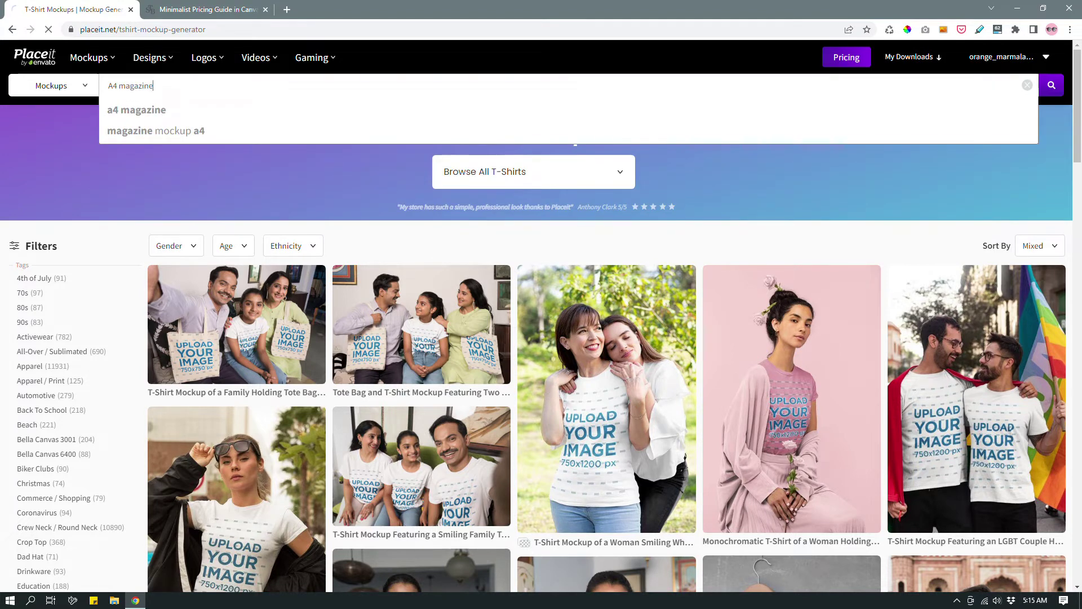
key(Return)
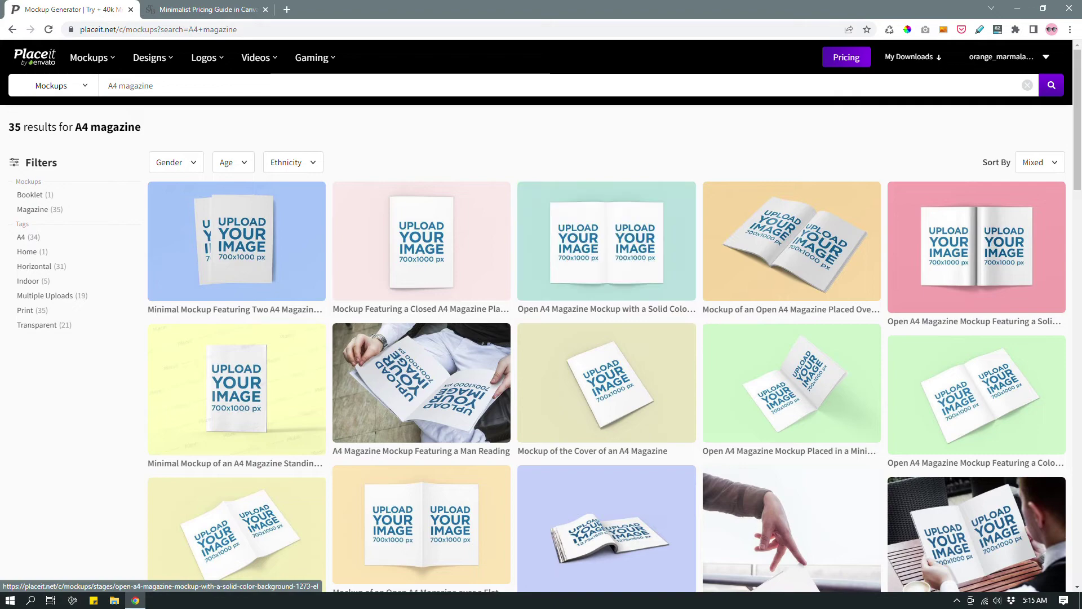
Open the Mockup of an Open A4 Magazine Placed Over a Colored Surface and look through its gradient background images.
scroll(792, 282, down, 12)
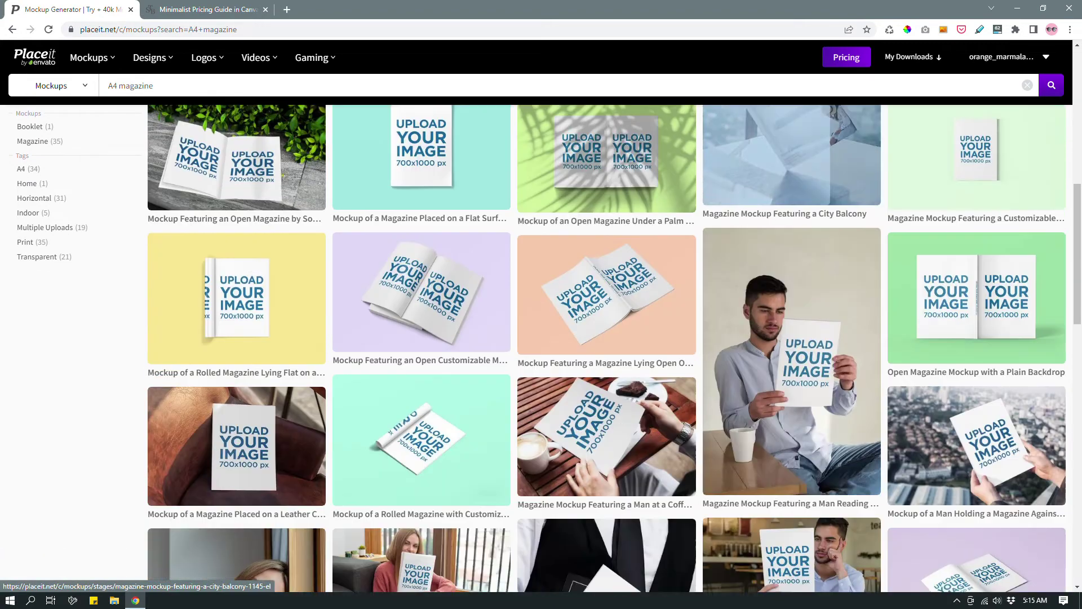
scroll(792, 254, up, 12)
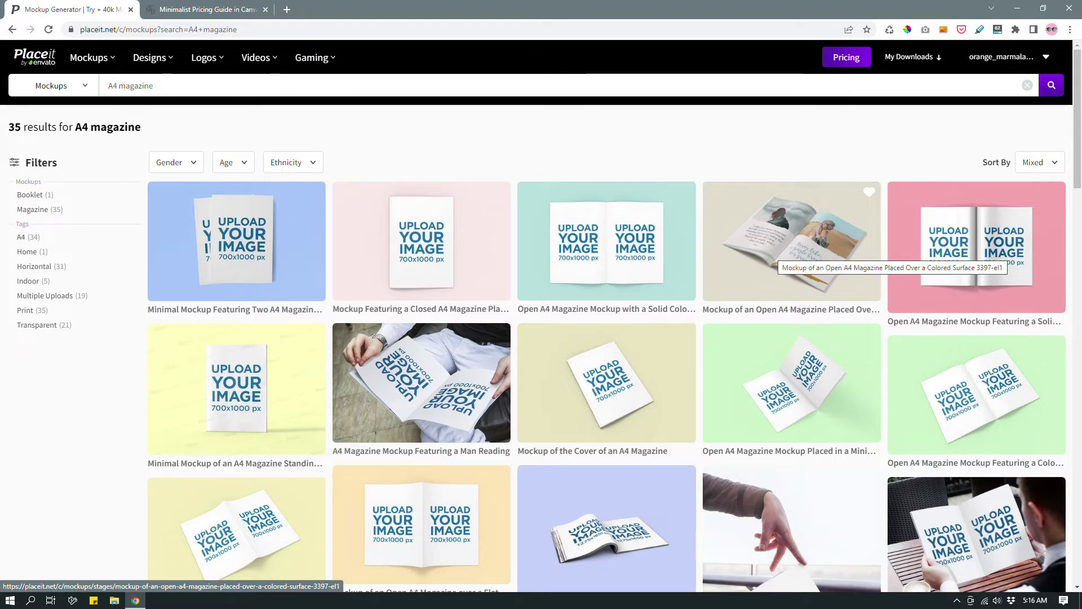
click(789, 256)
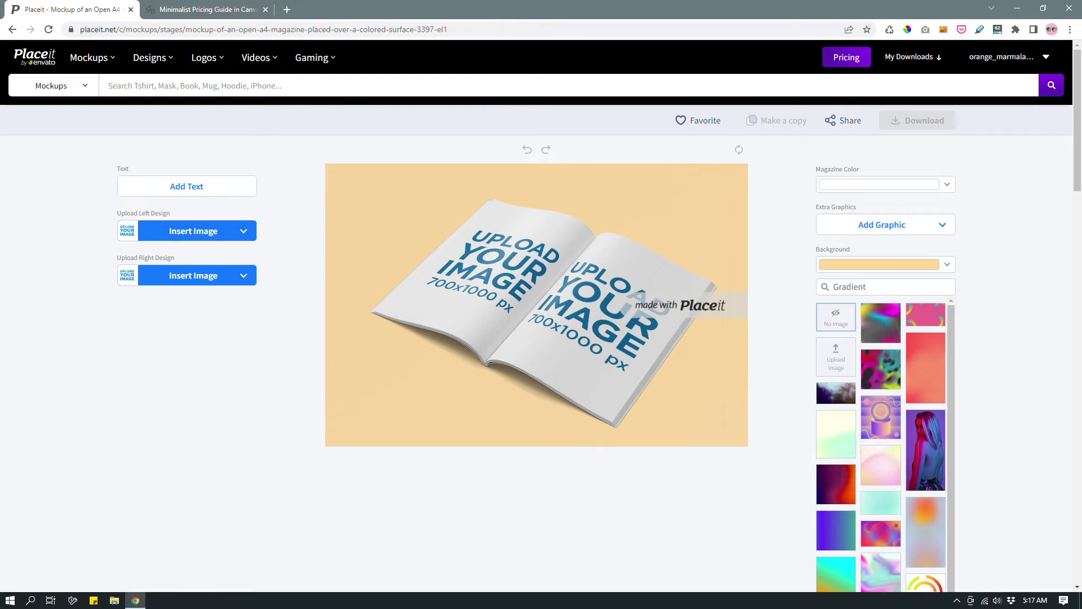
scroll(541, 315, down, 1)
scroll(541, 315, up, 1)
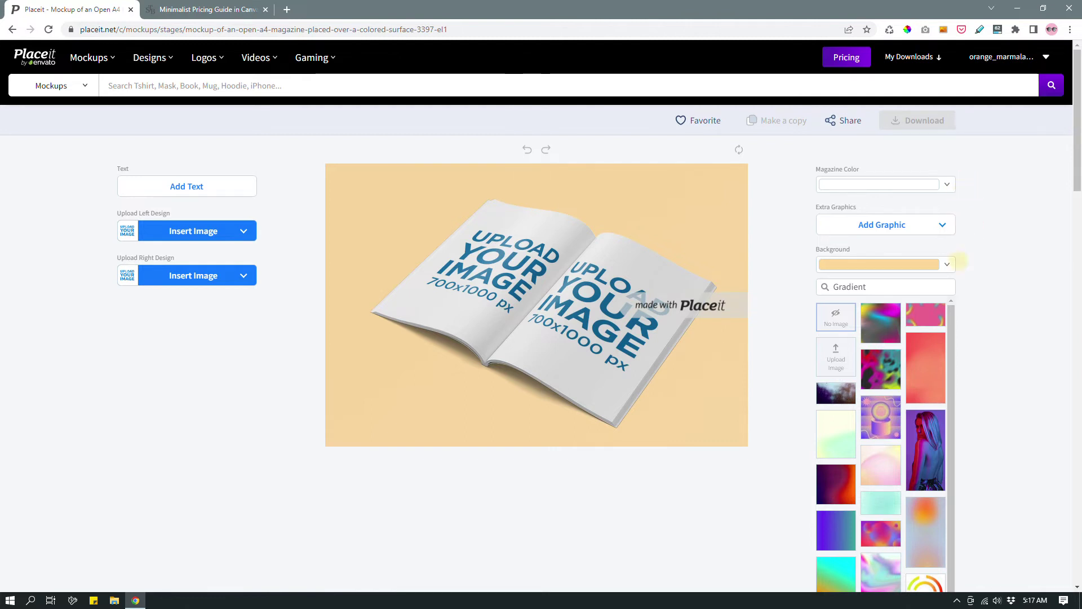
scroll(882, 445, down, 5)
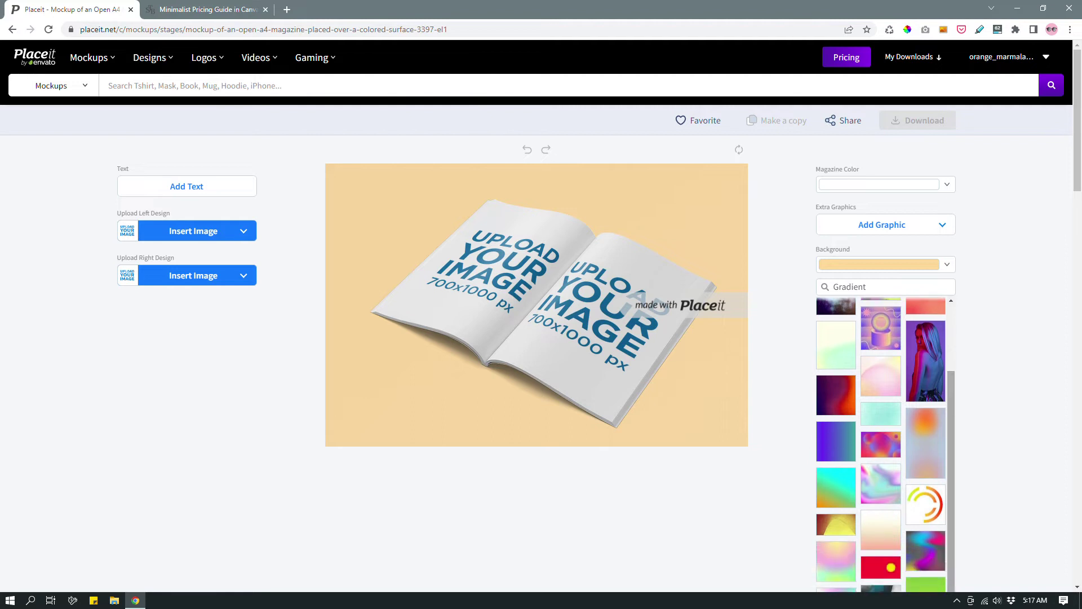
scroll(882, 445, up, 5)
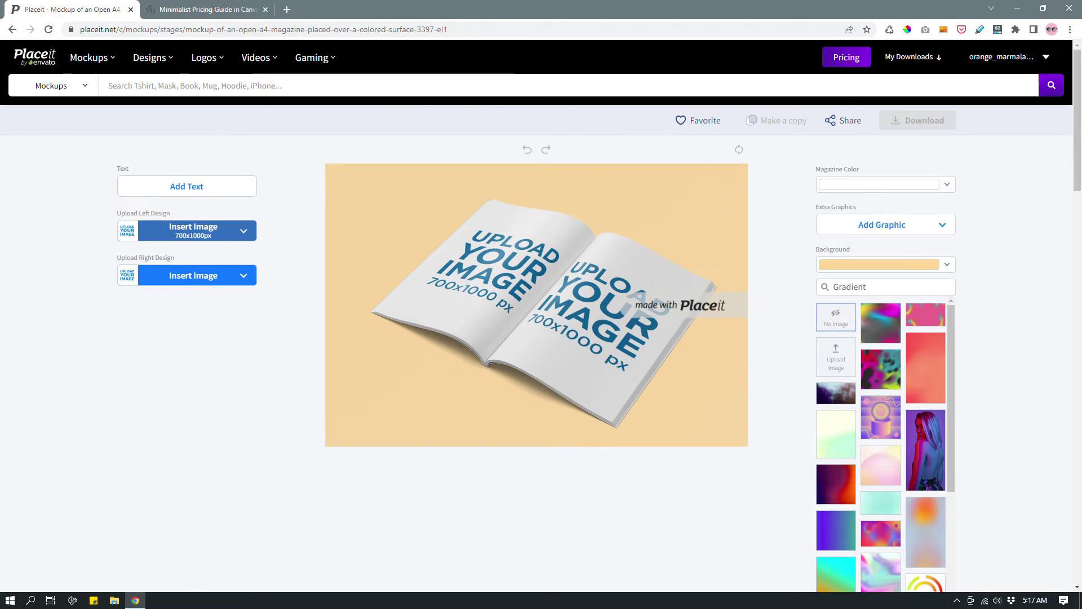
Upload Beige-Ebook-Magazibe-A4-TSBSS.png from the Downloads folder as the magazine's left design.
click(193, 230)
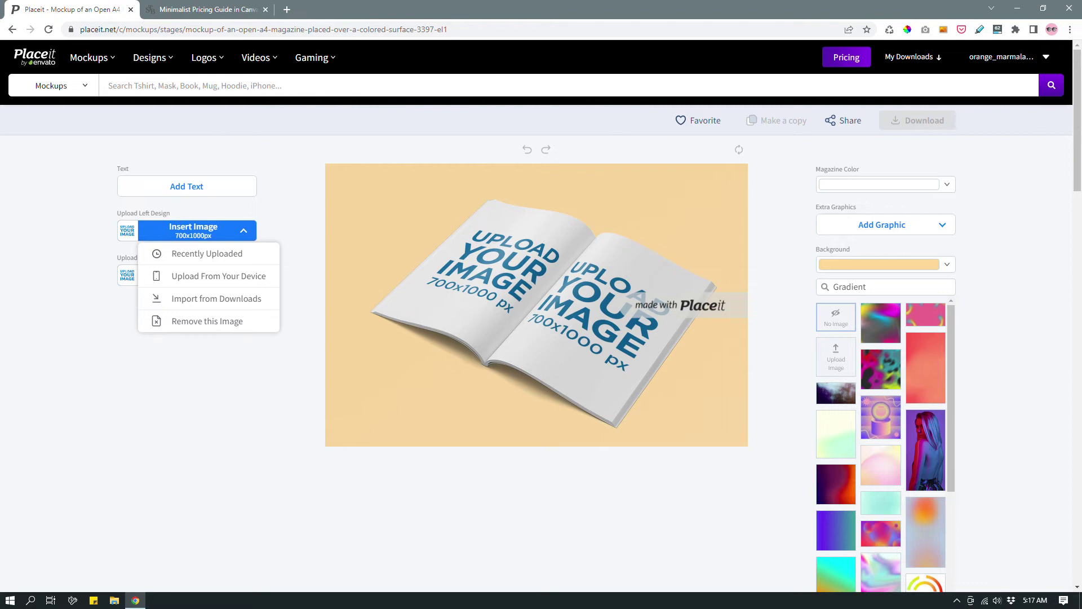
click(219, 276)
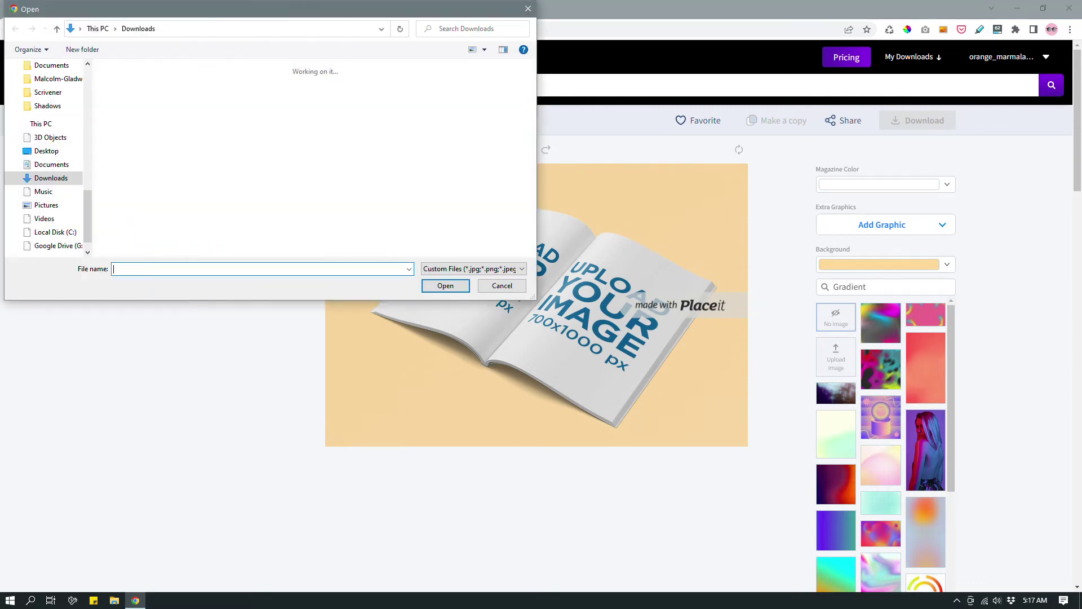
click(195, 110)
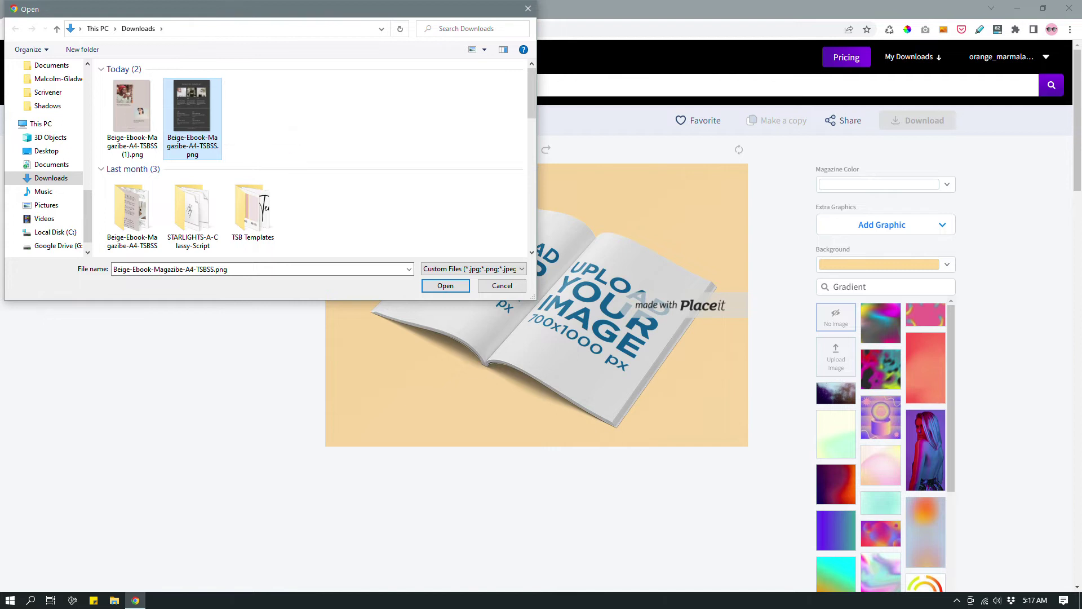
click(445, 286)
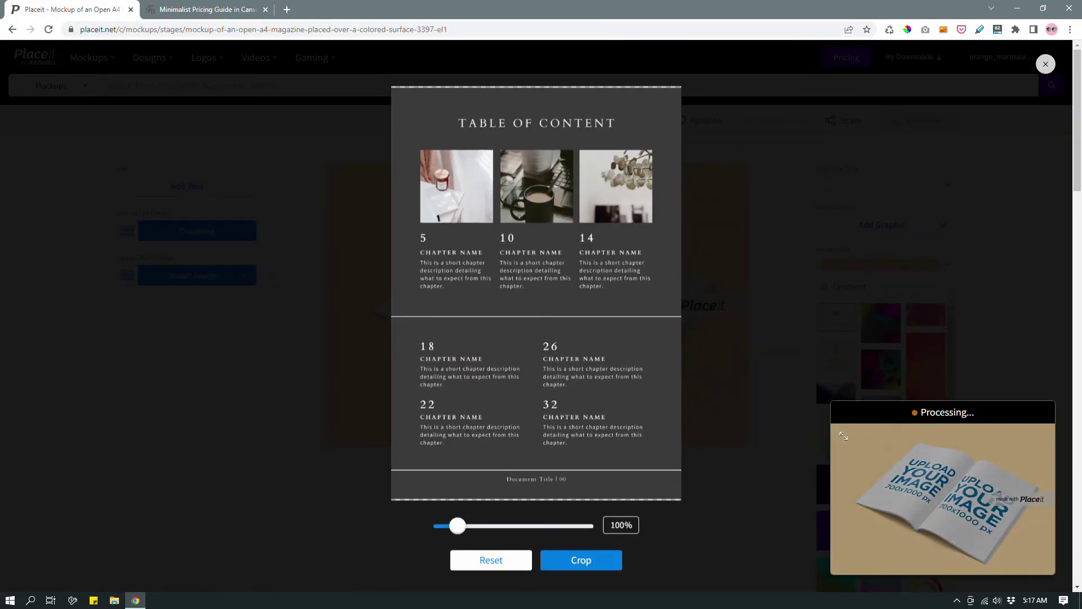
Scale the left page design to 102% and apply the crop.
click(457, 525)
click(457, 525)
drag(457, 525, 461, 526)
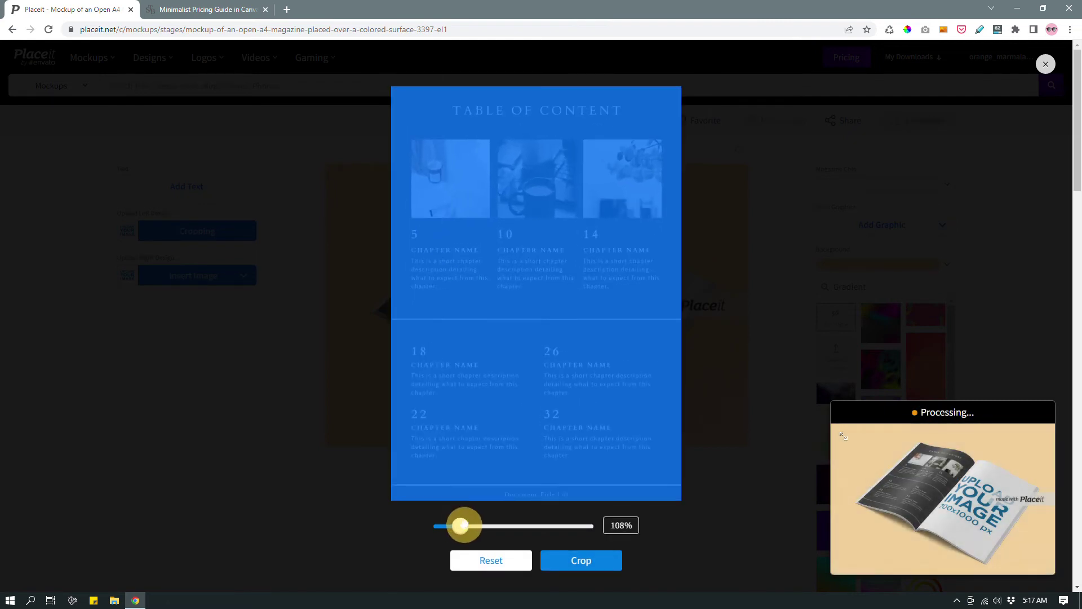
click(725, 415)
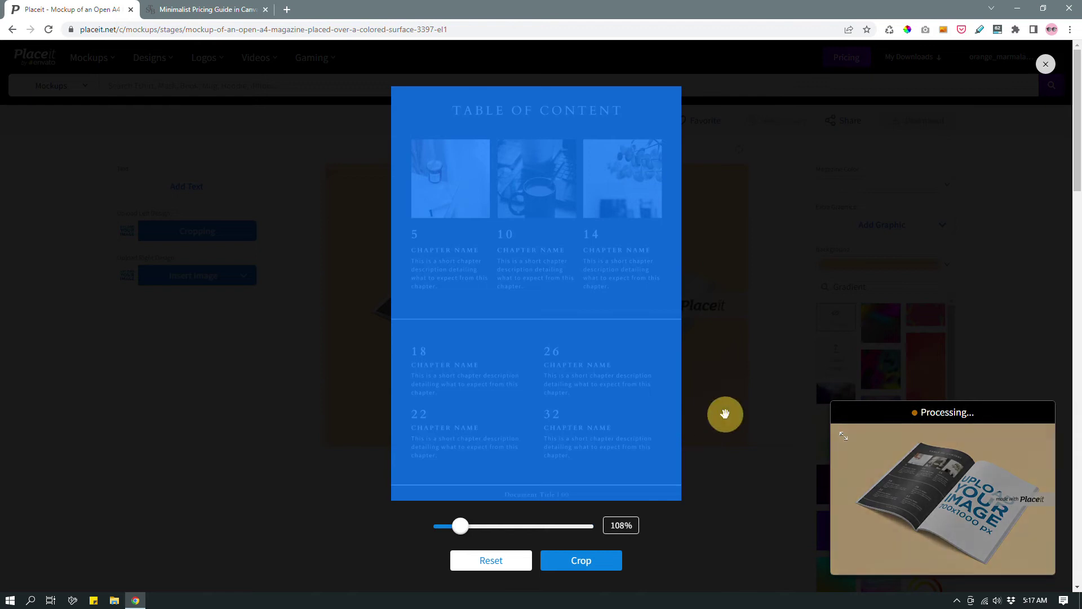
drag(619, 525, 622, 525)
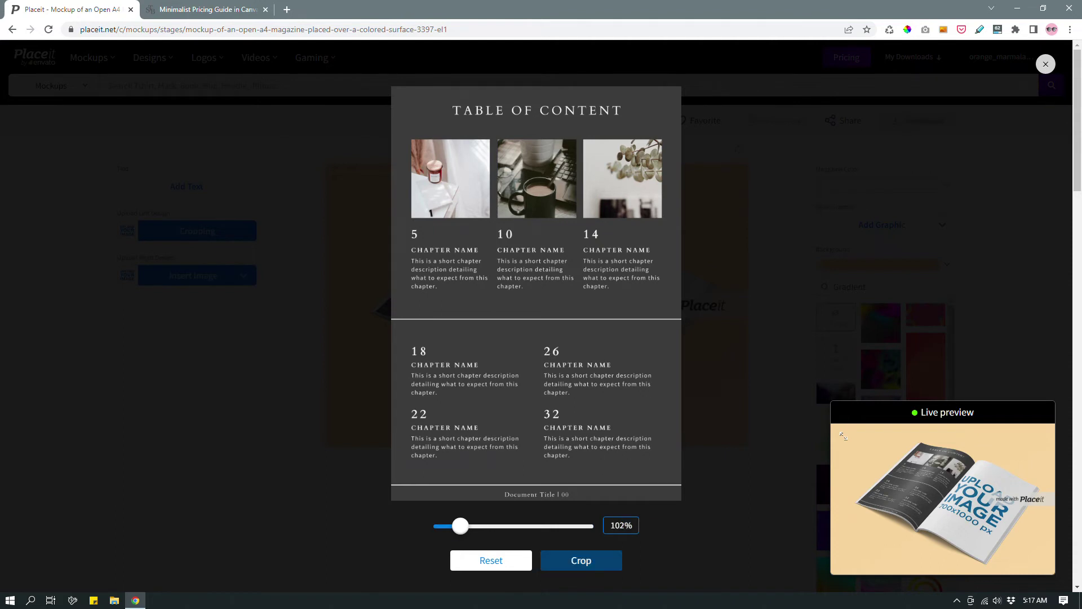
key(Return)
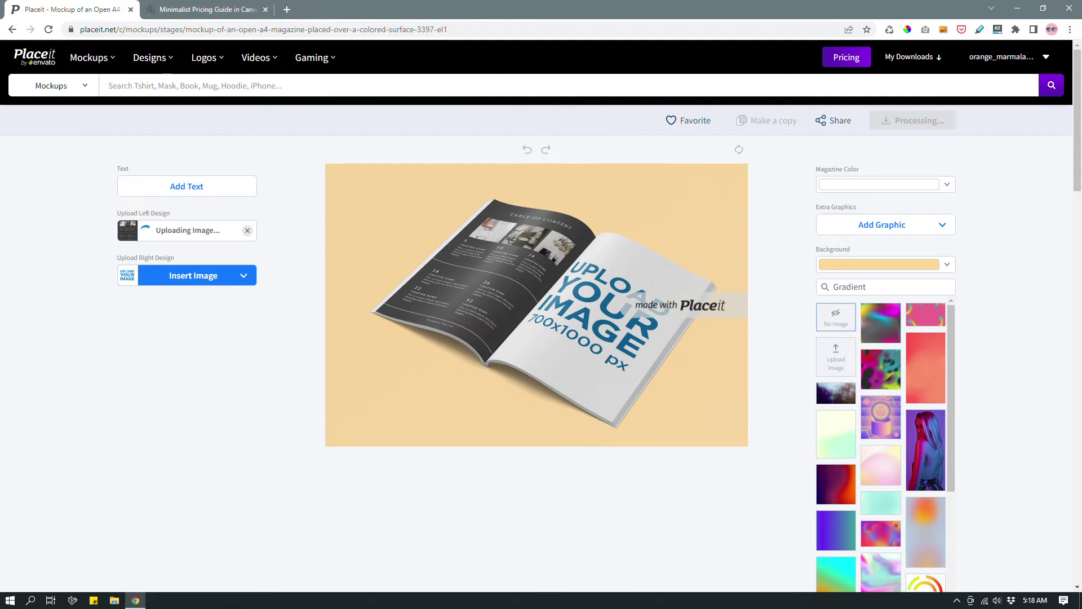
Upload Beige-Ebook-Magazibe-A4-TSBSS (1).png from the Downloads folder as the magazine's right design.
click(194, 276)
click(191, 320)
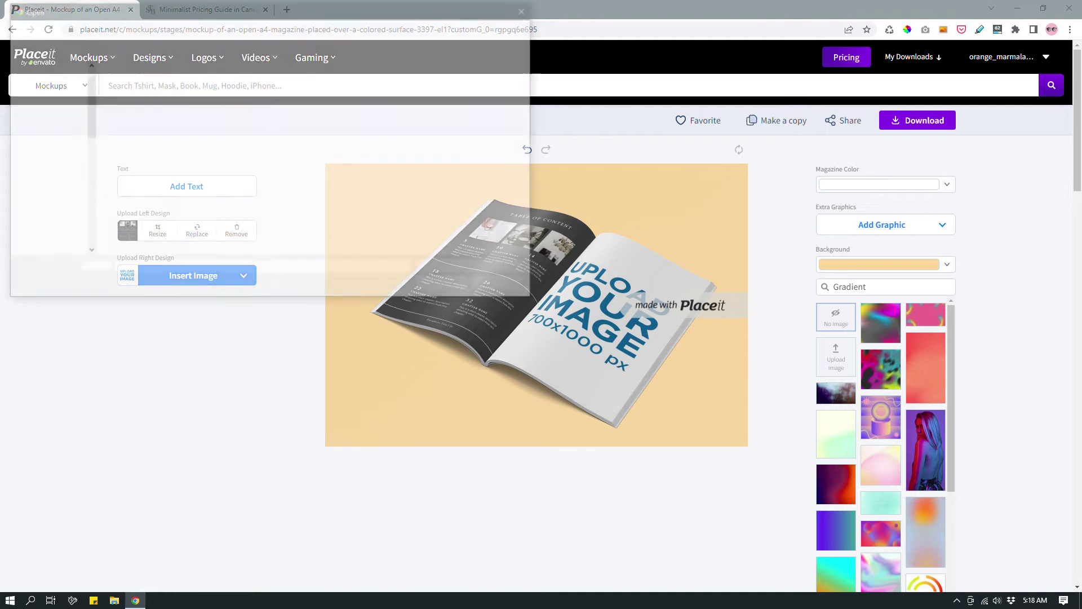
click(132, 107)
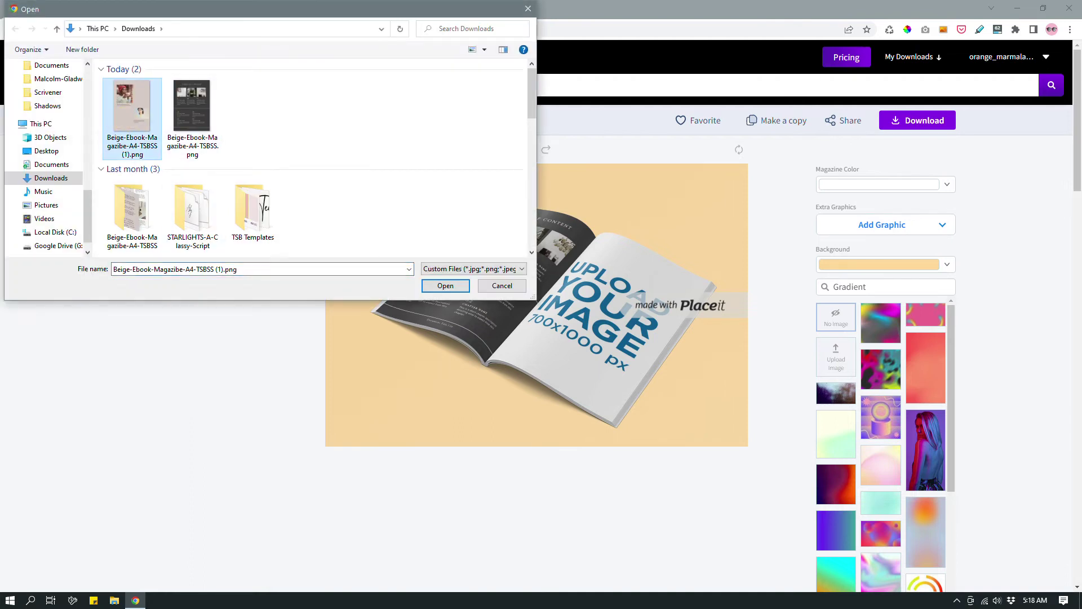
click(445, 286)
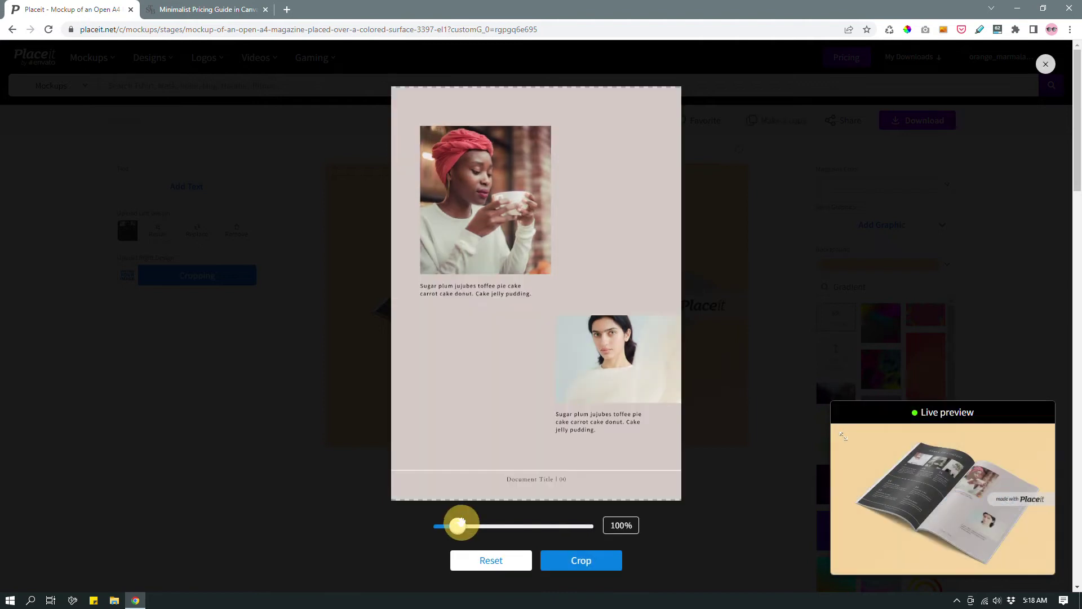
Scale the right page design to 102% and apply the crop.
click(622, 525)
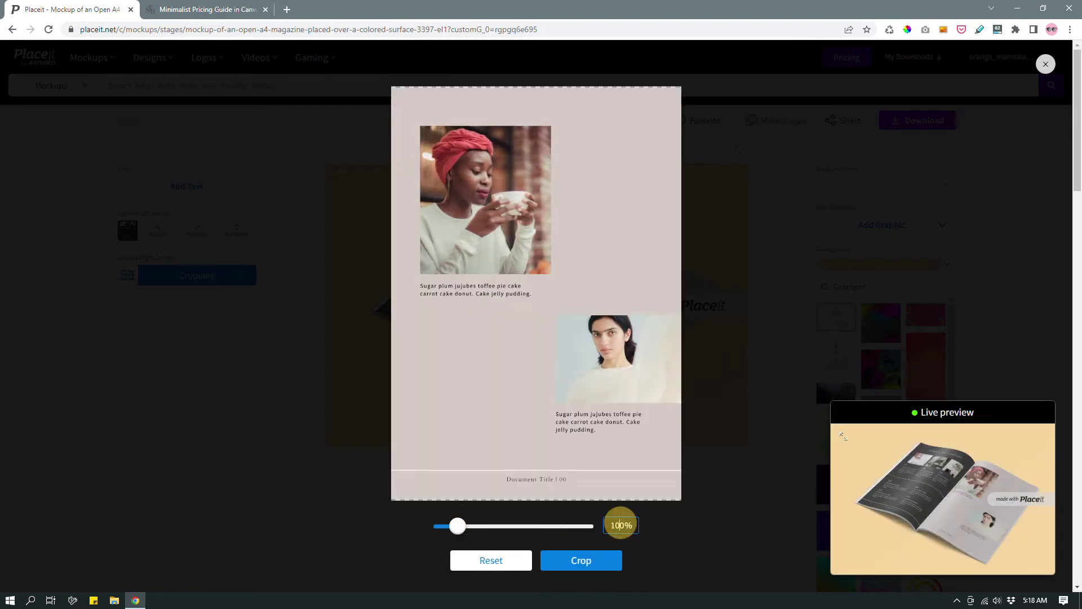
key(Up)
key(Up)
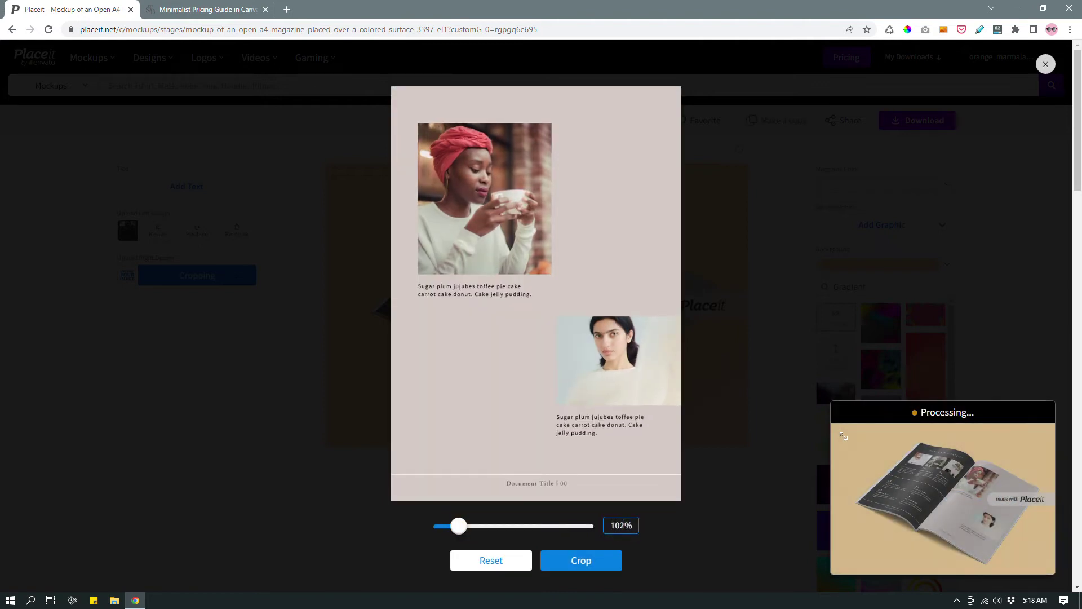
click(612, 561)
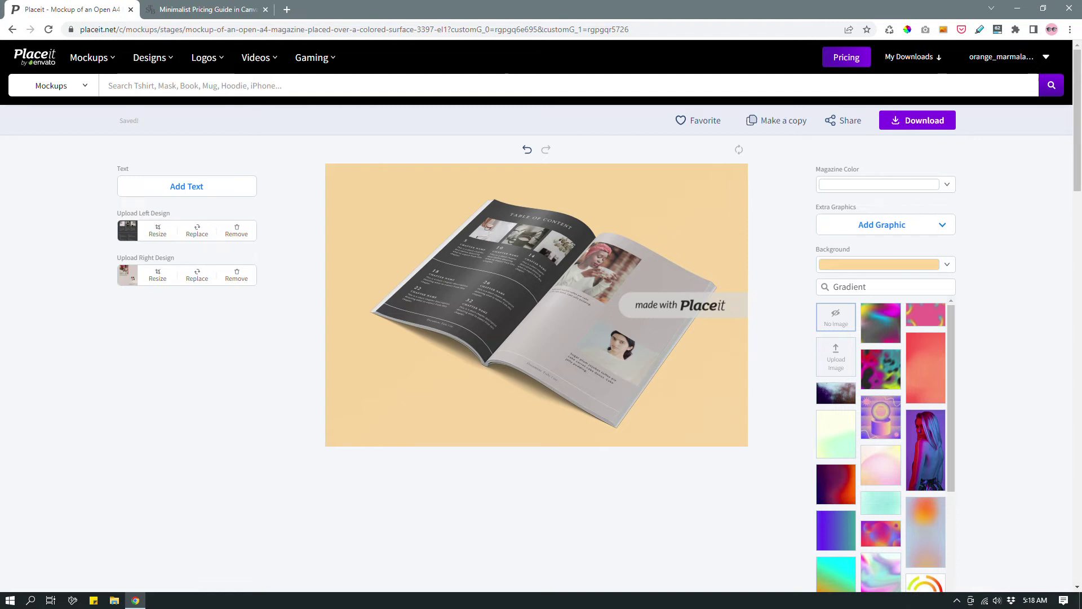
Examine the recent, default, swatch and custom color options for the mockup background.
click(946, 265)
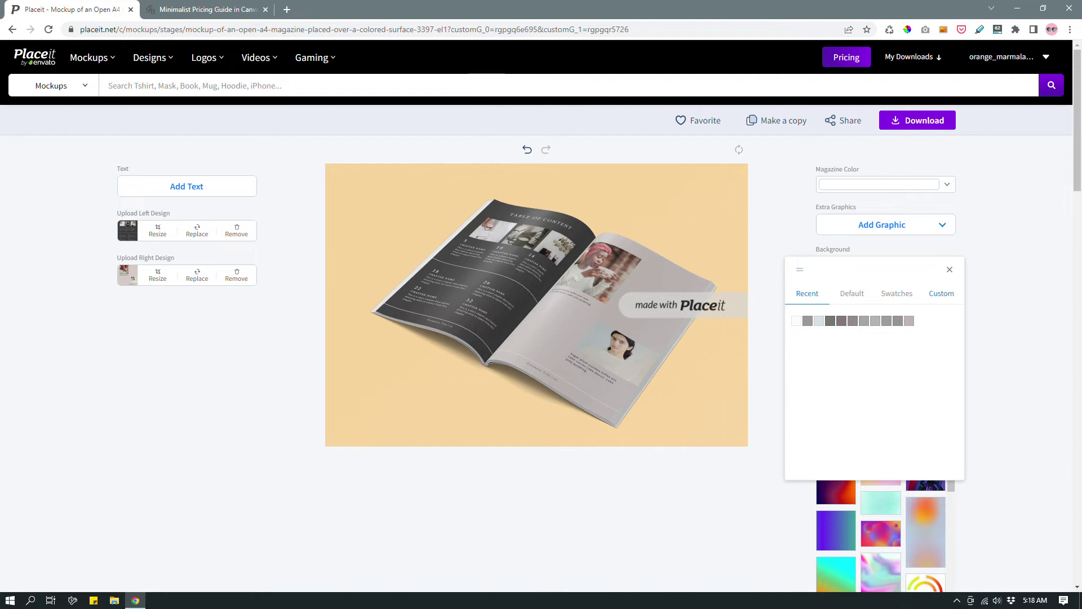
click(941, 293)
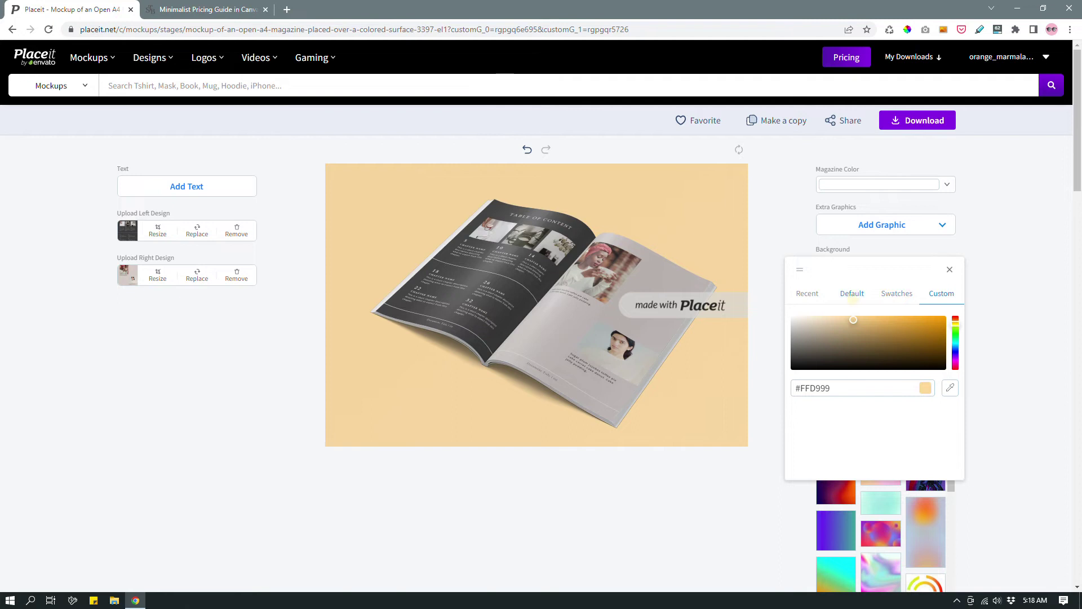
click(852, 295)
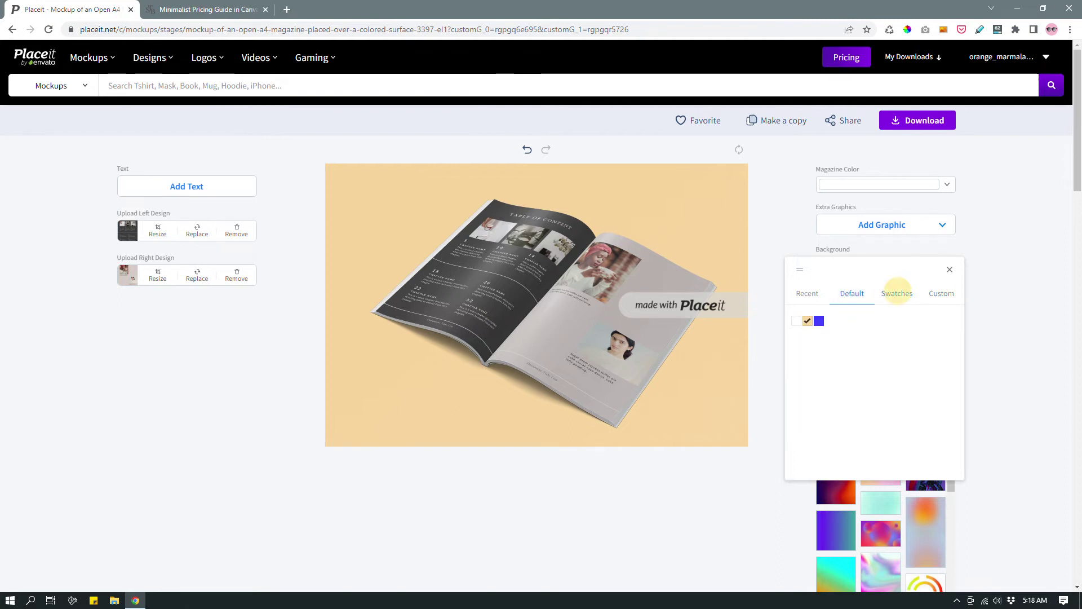
click(897, 293)
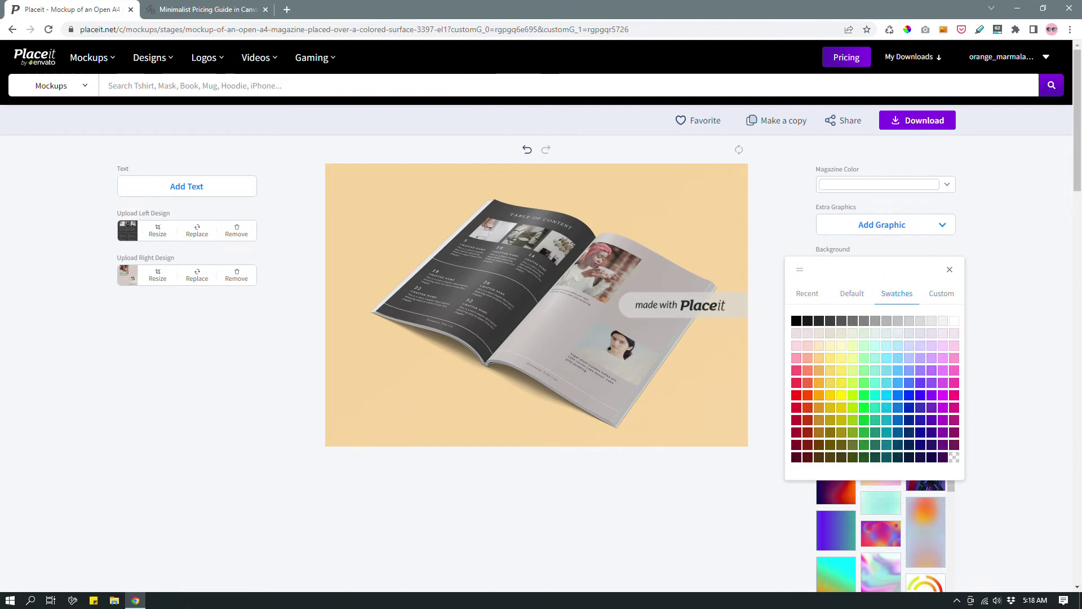
click(941, 293)
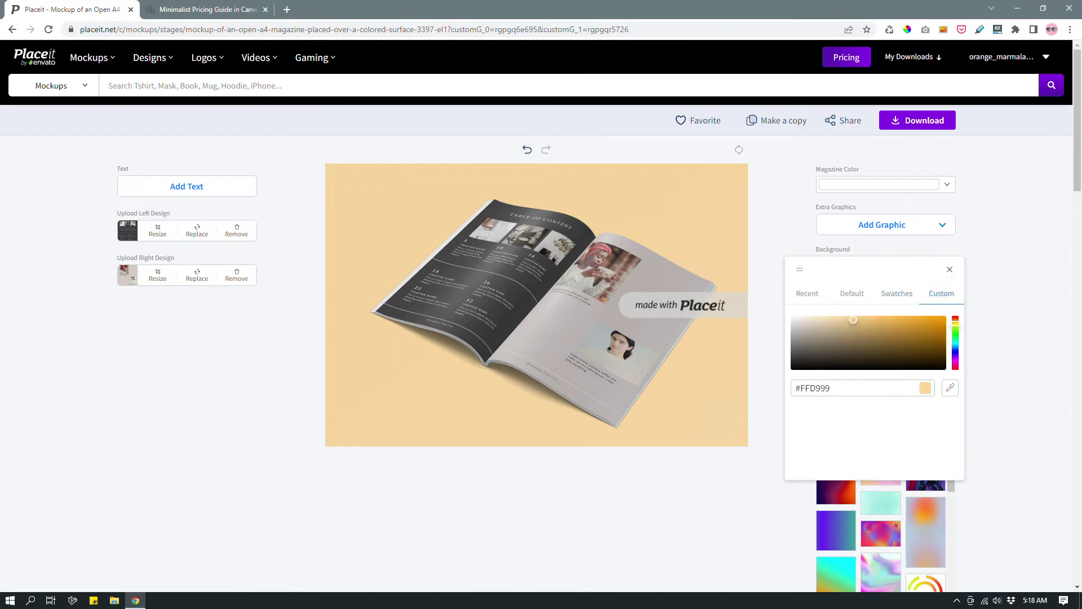
Mix a custom muted mauve-gray, #7F7272, and apply it as the mockup's background color.
drag(853, 320, 824, 327)
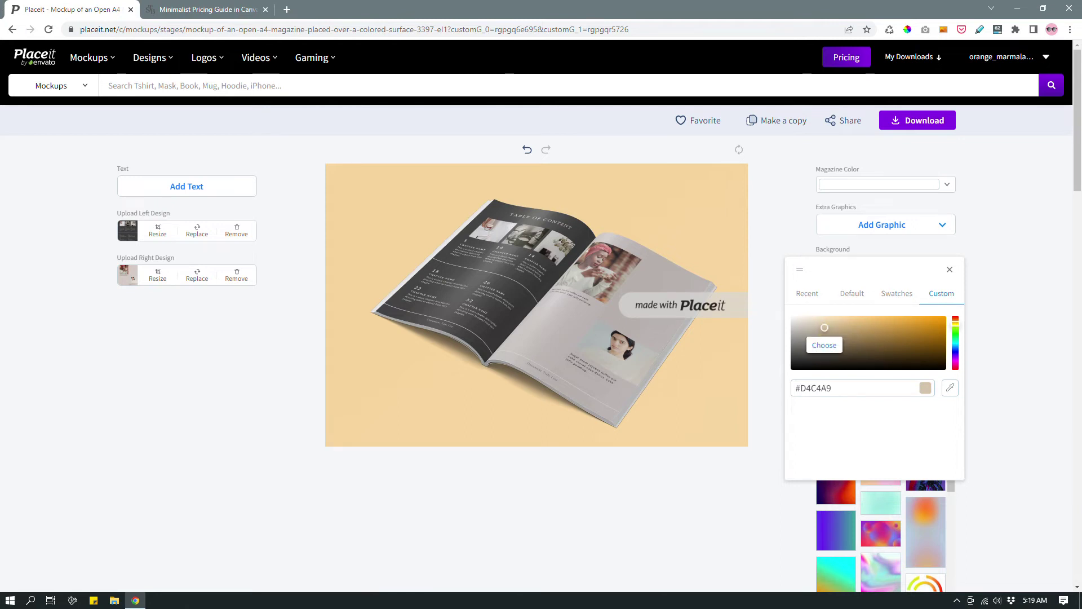
click(834, 388)
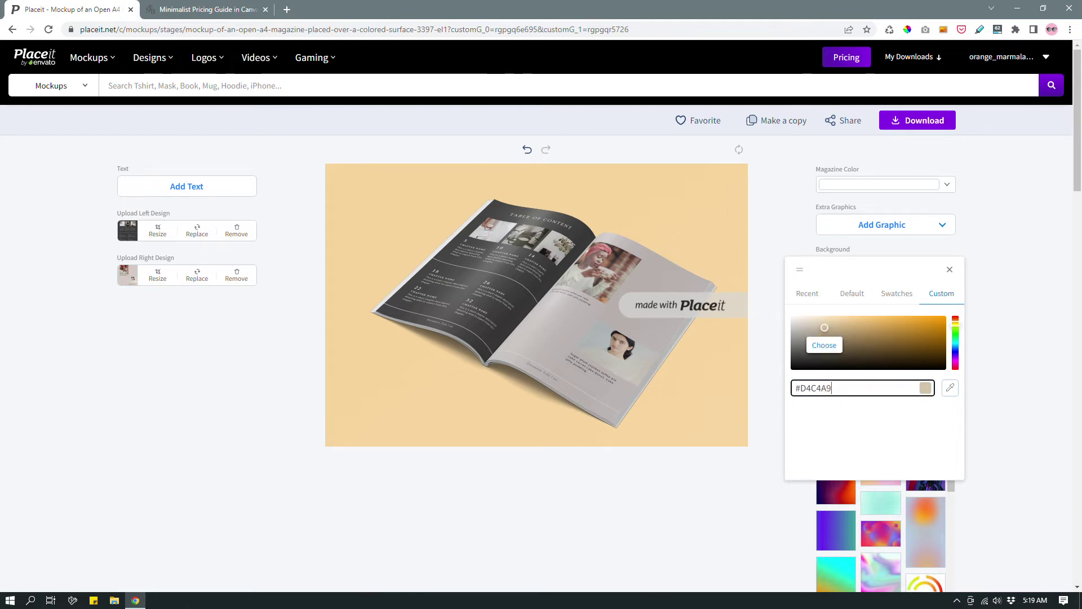
drag(956, 323, 957, 318)
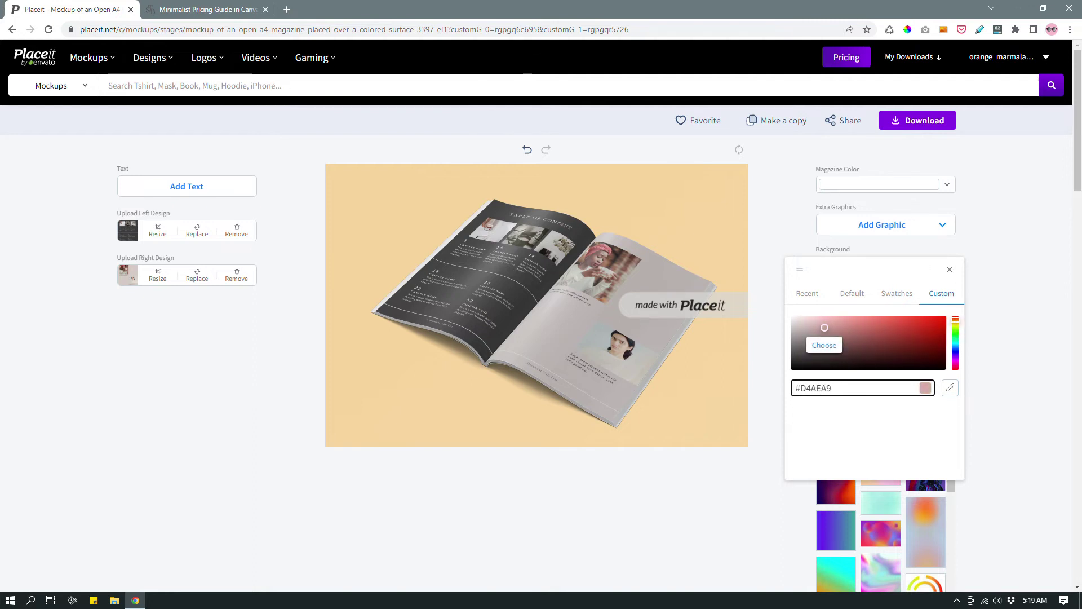
mouse_move(956, 319)
mouse_down()
mouse_move(955, 354)
mouse_move(955, 318)
mouse_up()
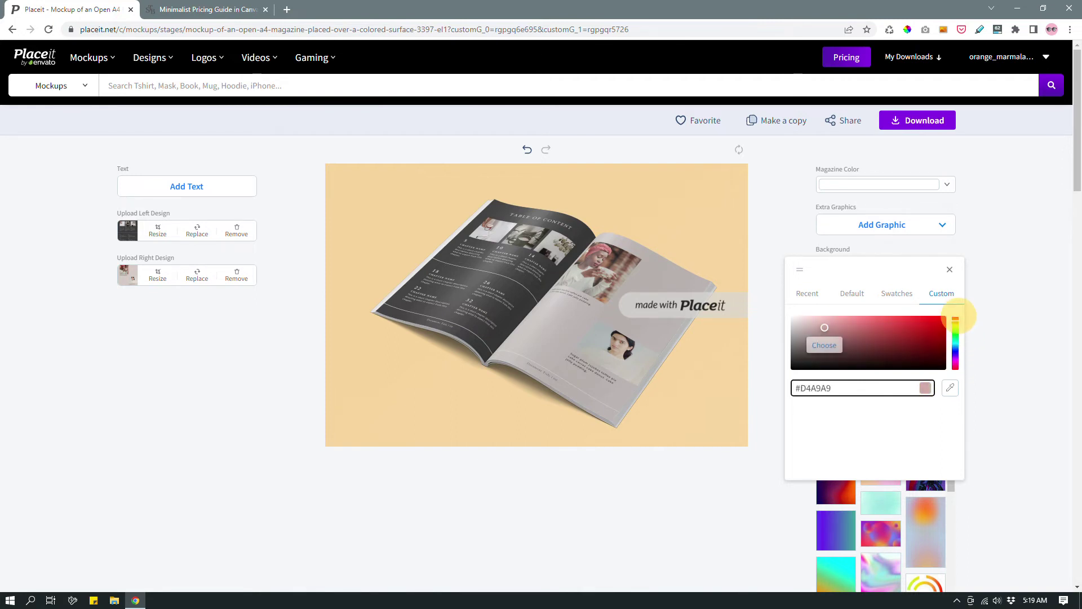
click(819, 328)
mouse_move(819, 328)
mouse_down()
mouse_move(811, 347)
mouse_move(804, 338)
mouse_move(820, 337)
mouse_move(800, 341)
mouse_move(809, 342)
mouse_up()
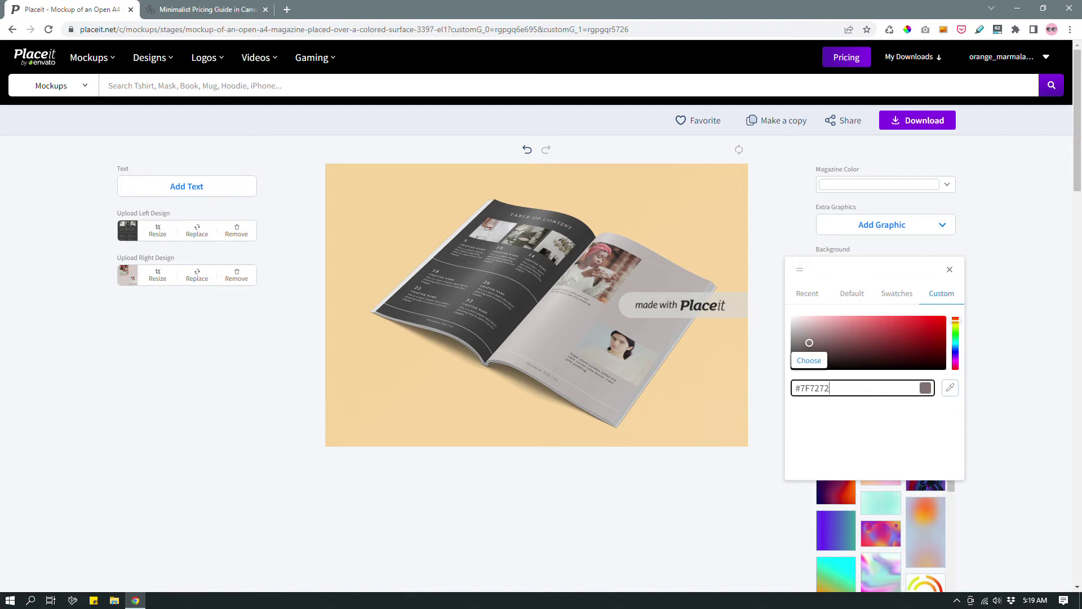
click(809, 361)
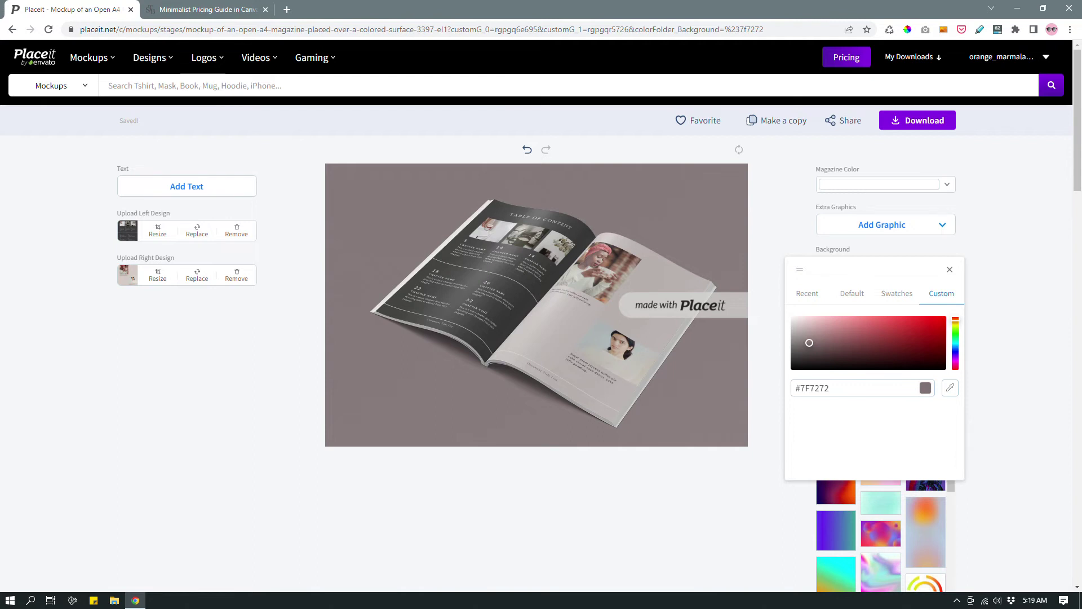
Add a text element to the mockup reading "A4 magazine- Canva Template".
click(187, 186)
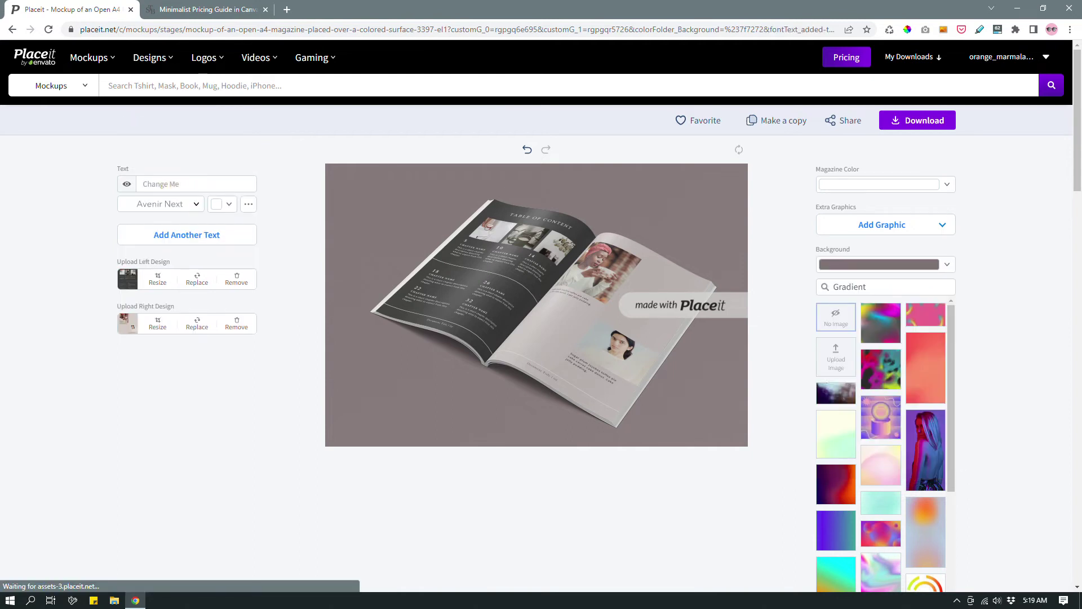
mouse_move(145, 183)
mouse_down()
mouse_move(188, 181)
mouse_move(126, 184)
mouse_up()
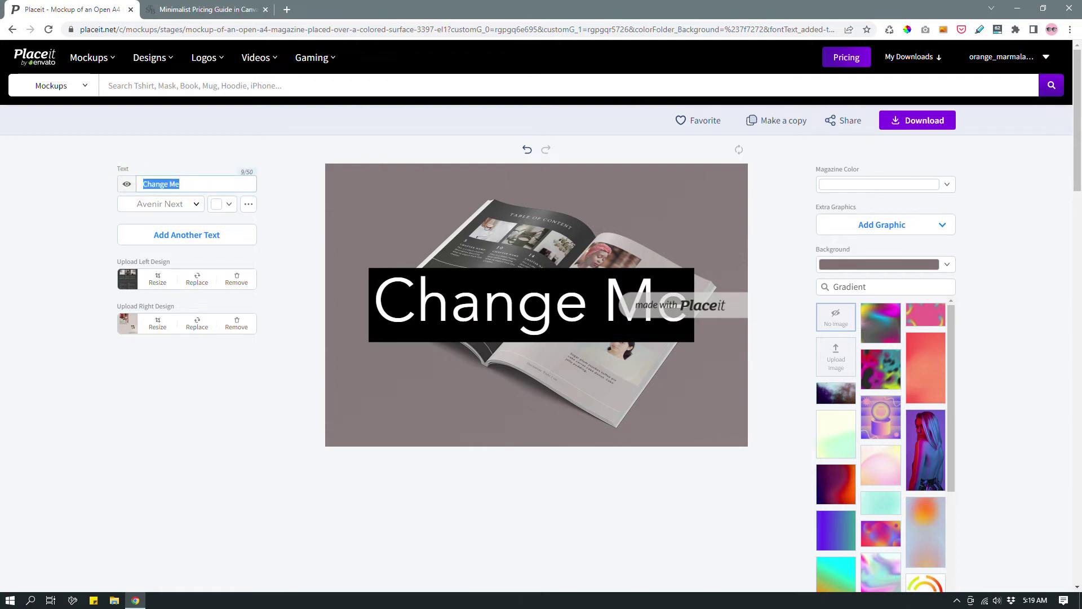
text(A4 )
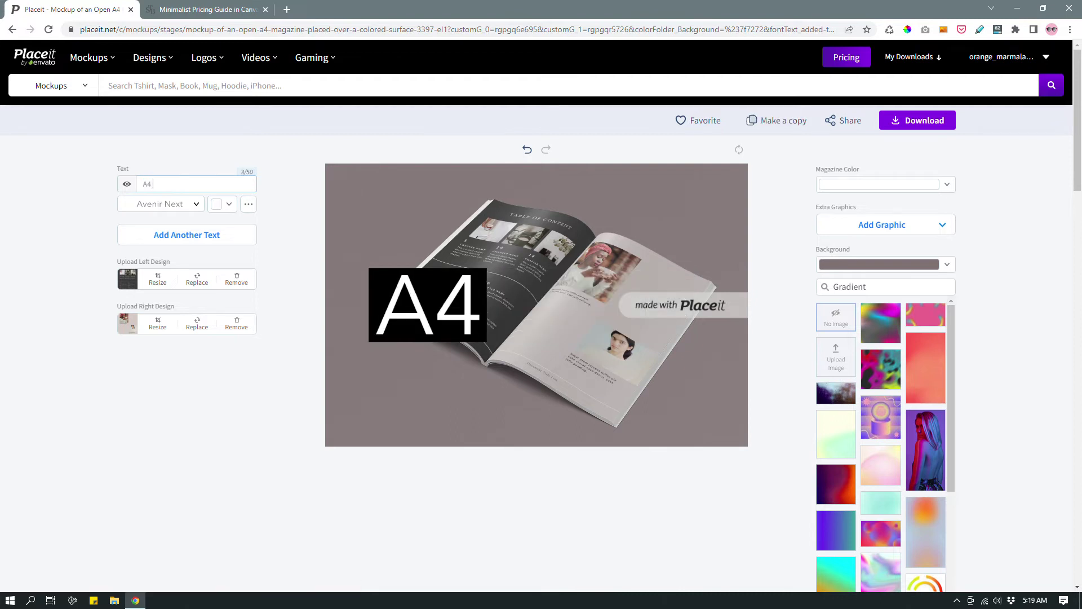
text(magaz)
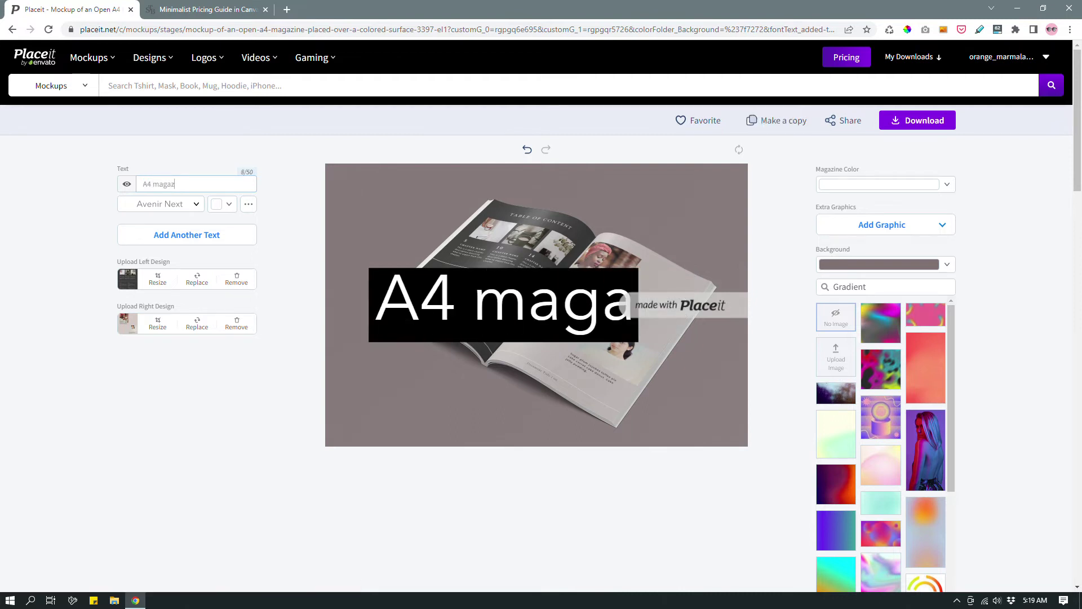
text(ine-)
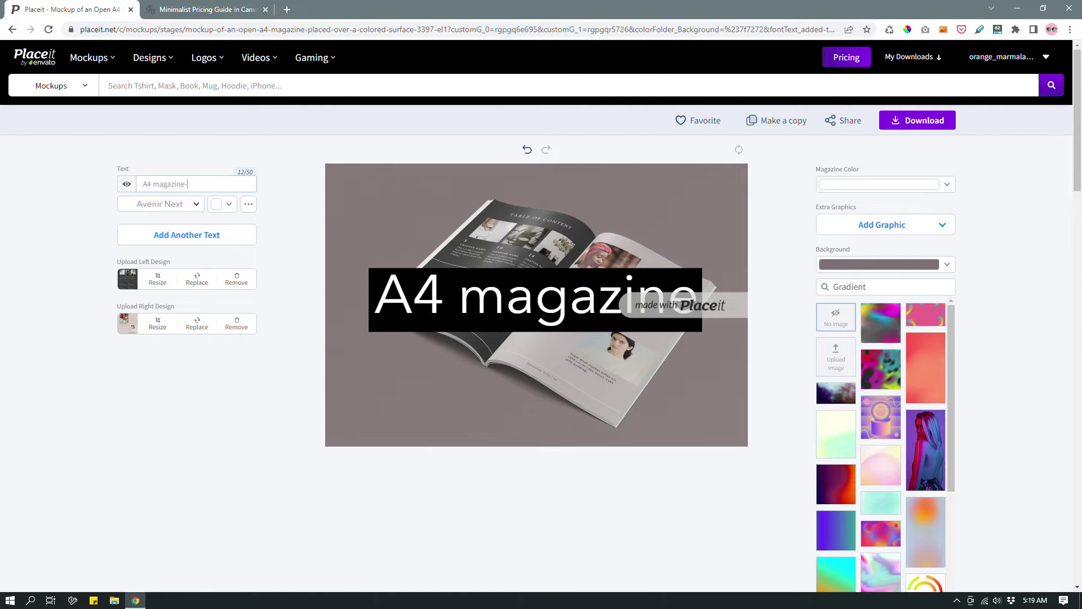
text( Canva Te)
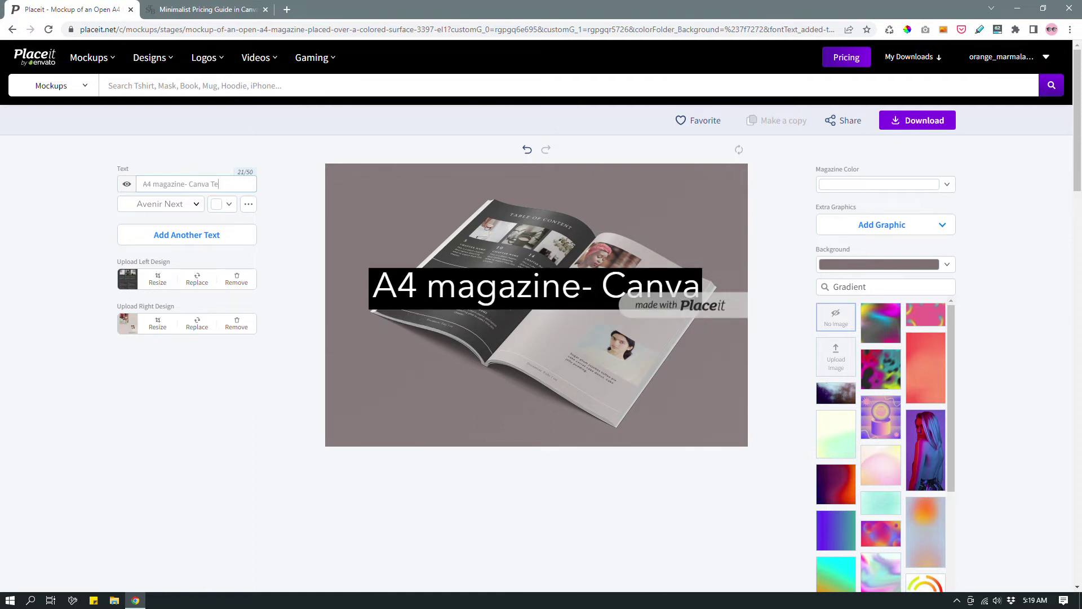
text(mplate)
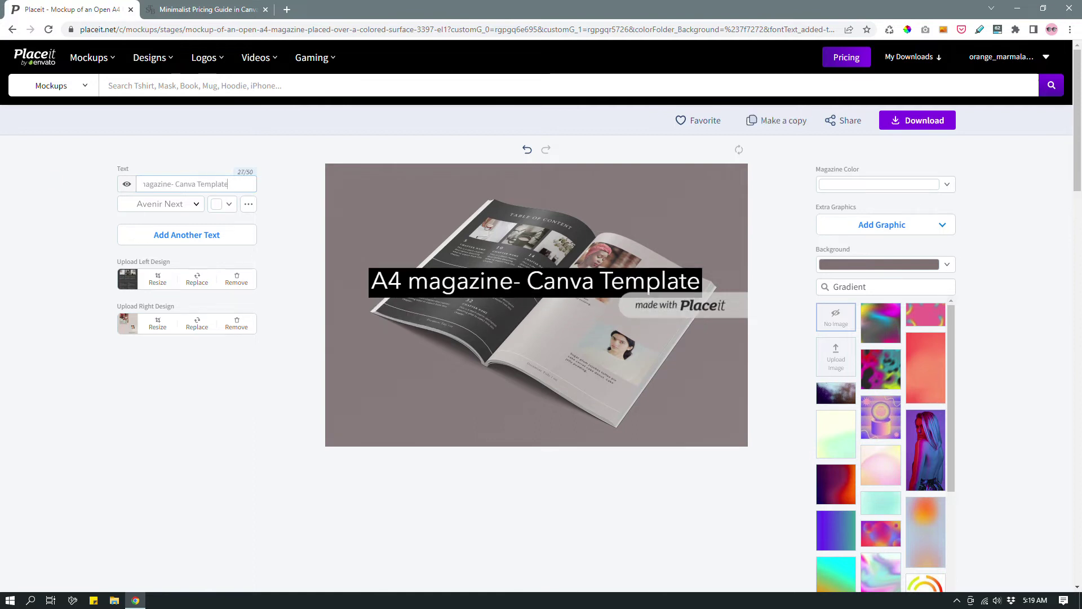
Shrink the caption to less than half its width and place it in the mockup's lower-left corner, below the magazine.
click(535, 282)
drag(536, 314, 521, 405)
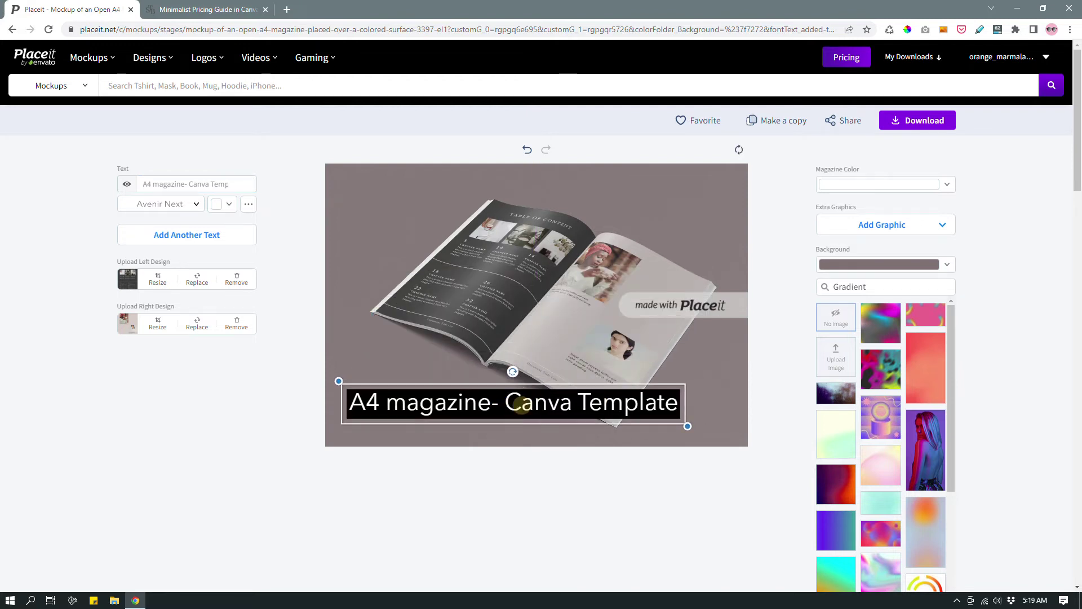
drag(688, 426, 502, 407)
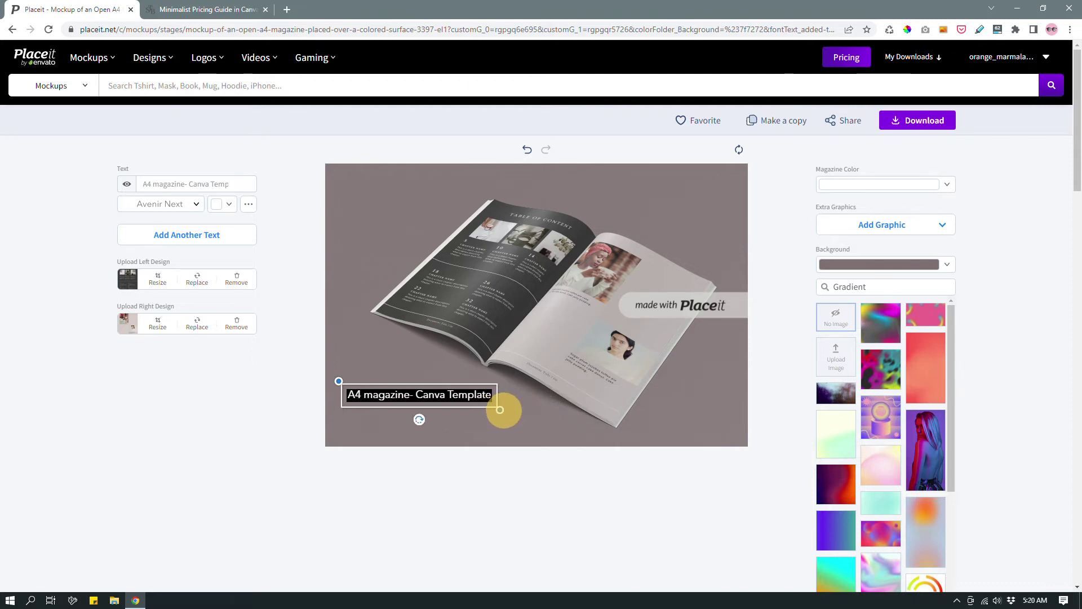
drag(420, 397, 425, 406)
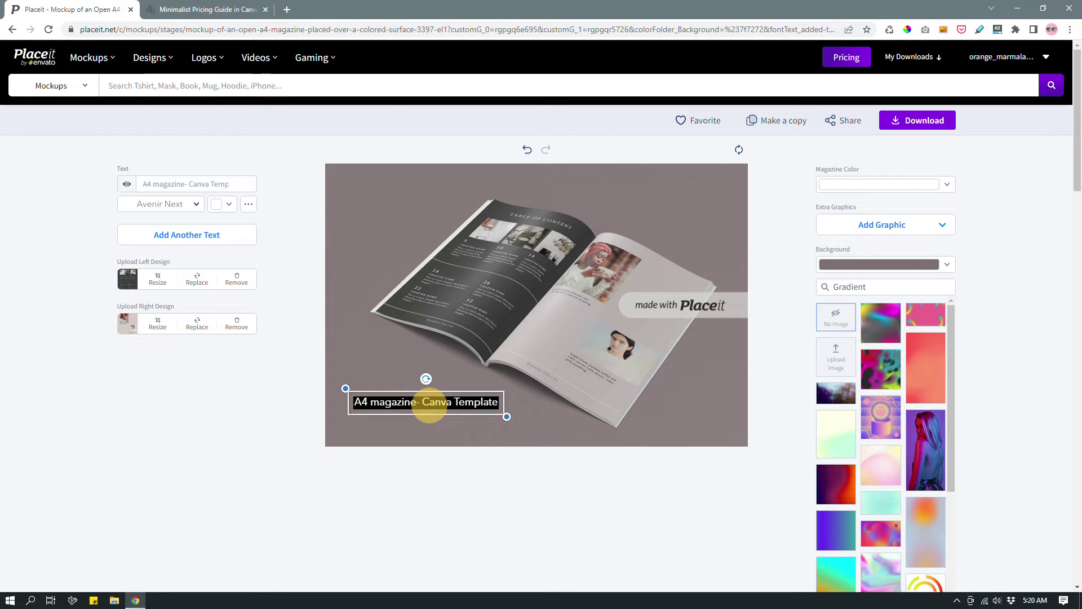
click(506, 417)
drag(507, 417, 512, 419)
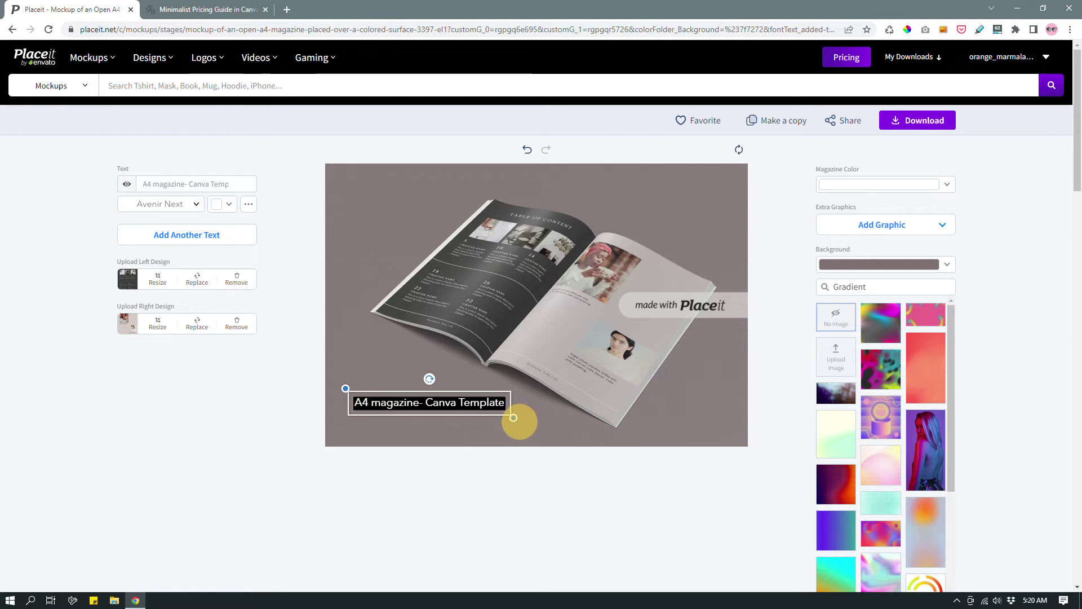
click(420, 408)
drag(420, 408, 420, 410)
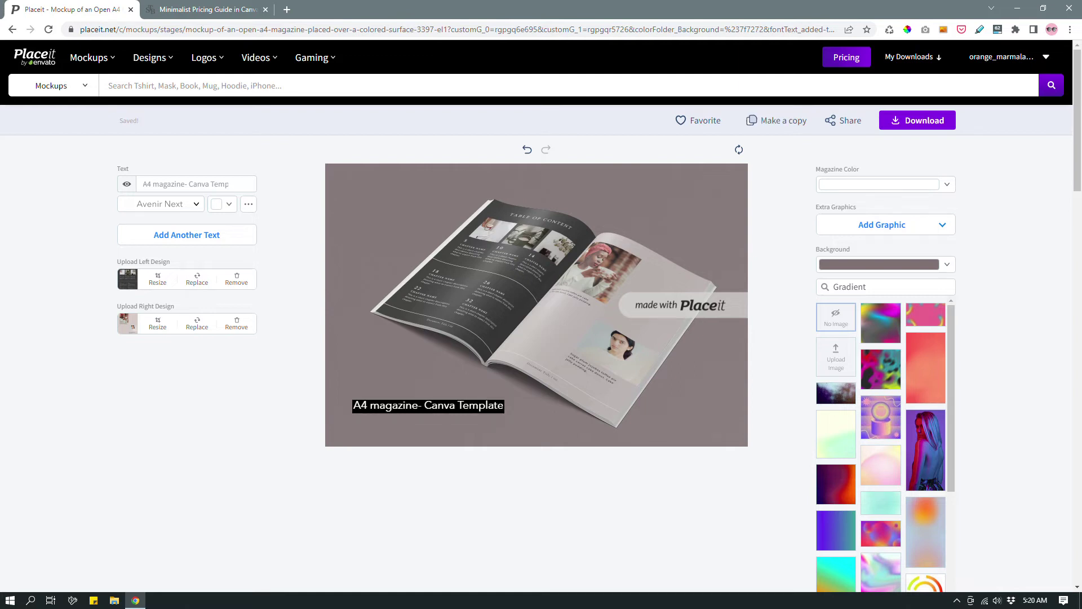
click(217, 204)
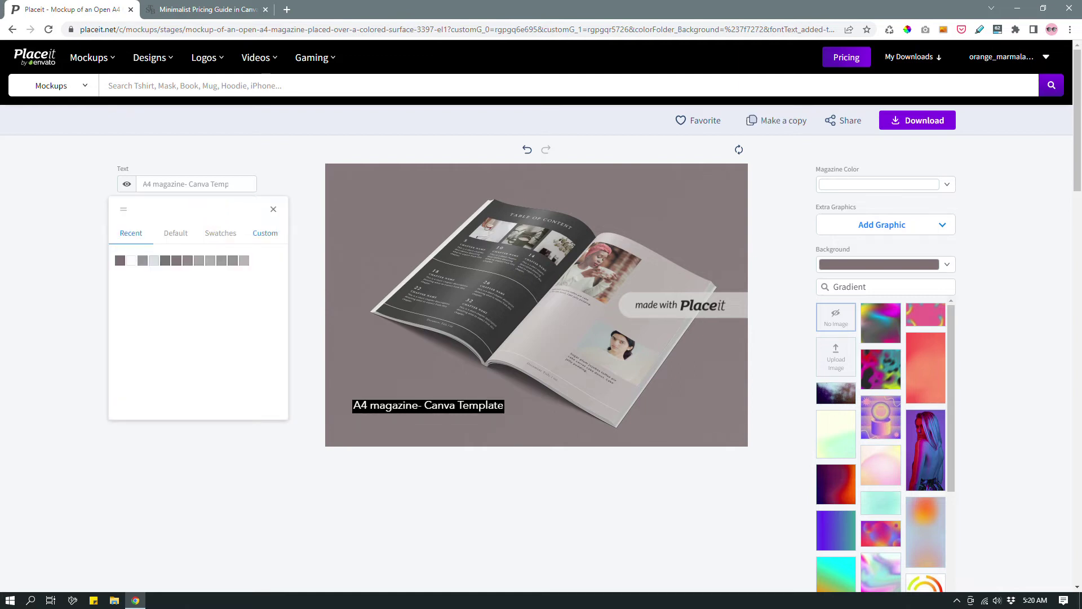
click(265, 232)
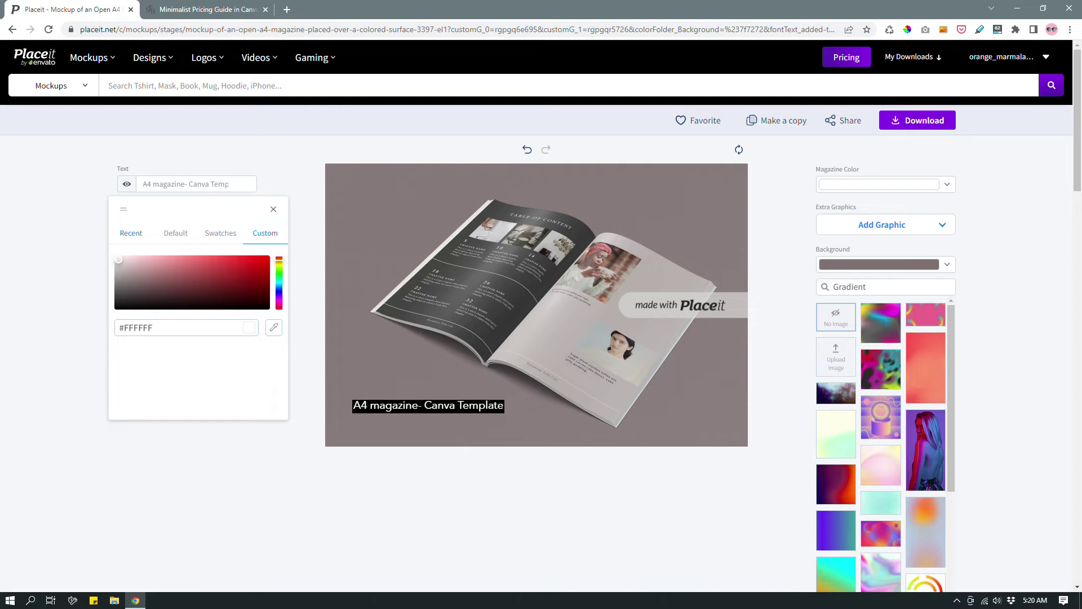
click(131, 235)
click(273, 208)
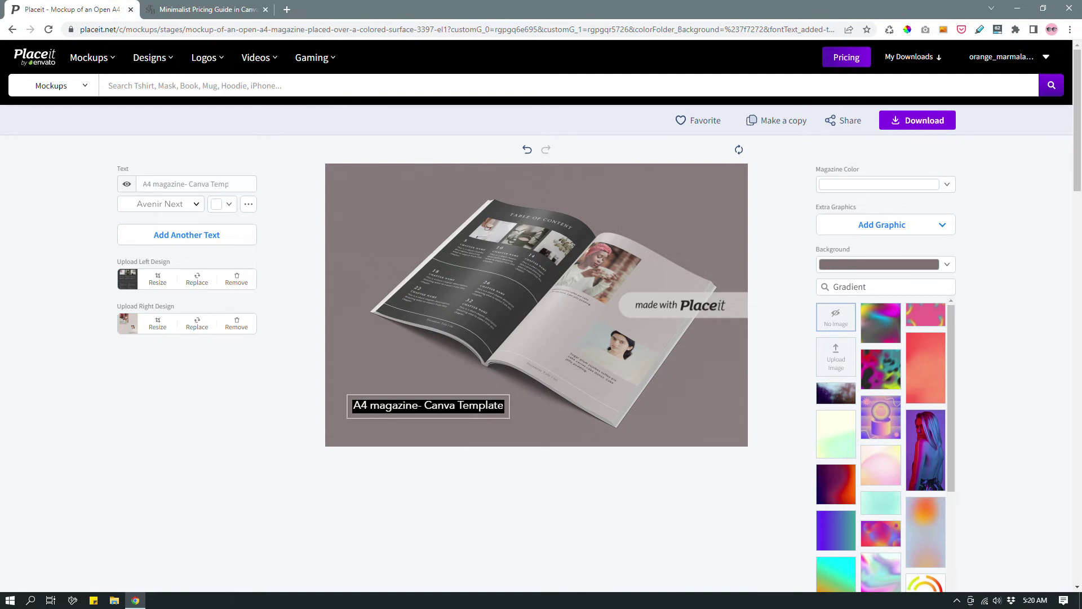
Set the caption's highlight color to the recently used mauve-gray that matches the background.
click(249, 204)
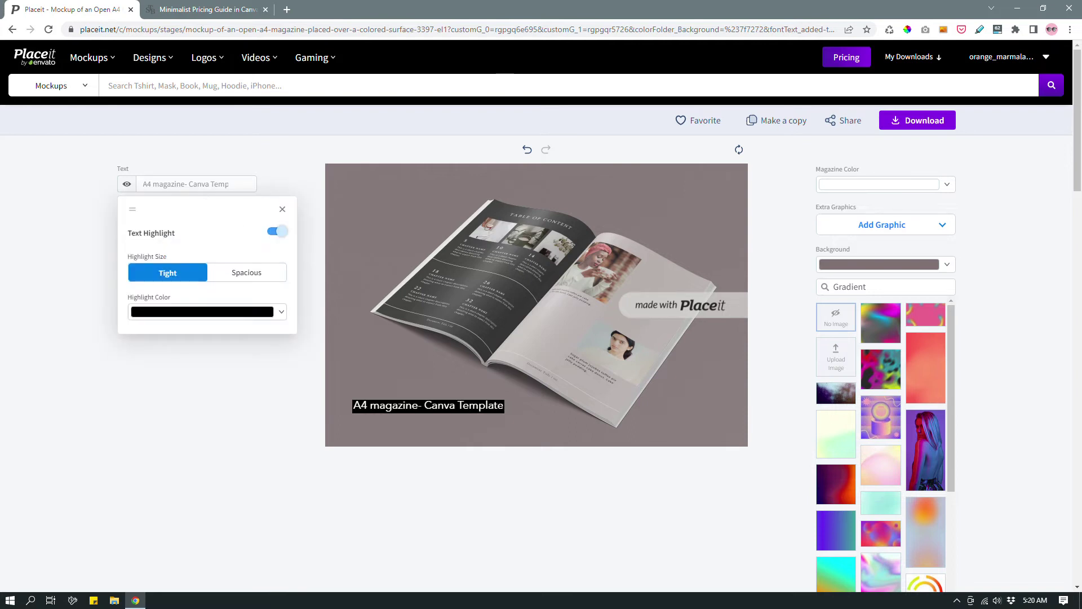
click(194, 311)
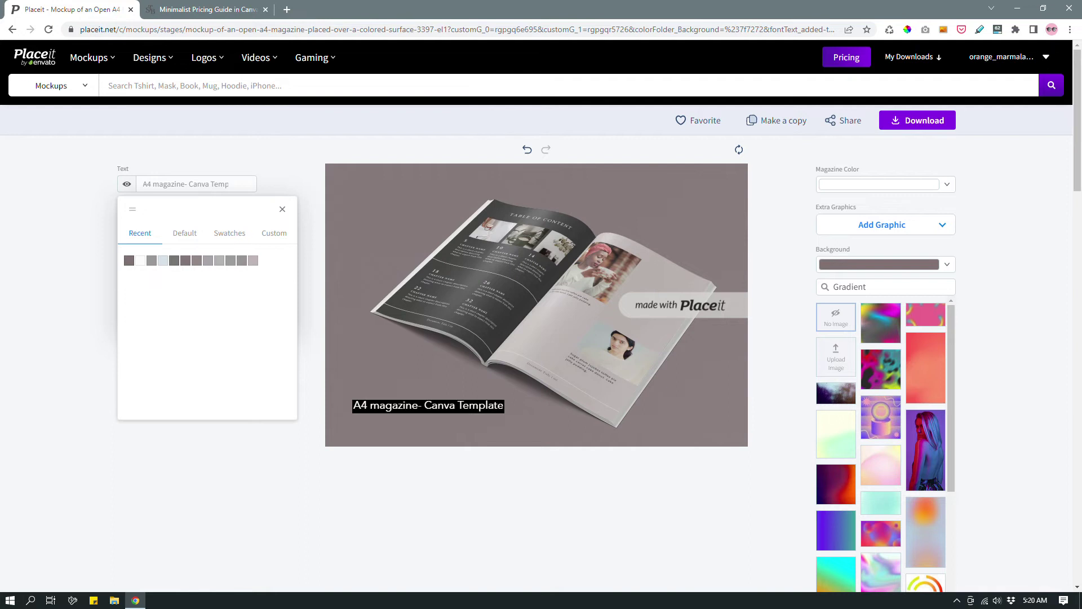
click(129, 260)
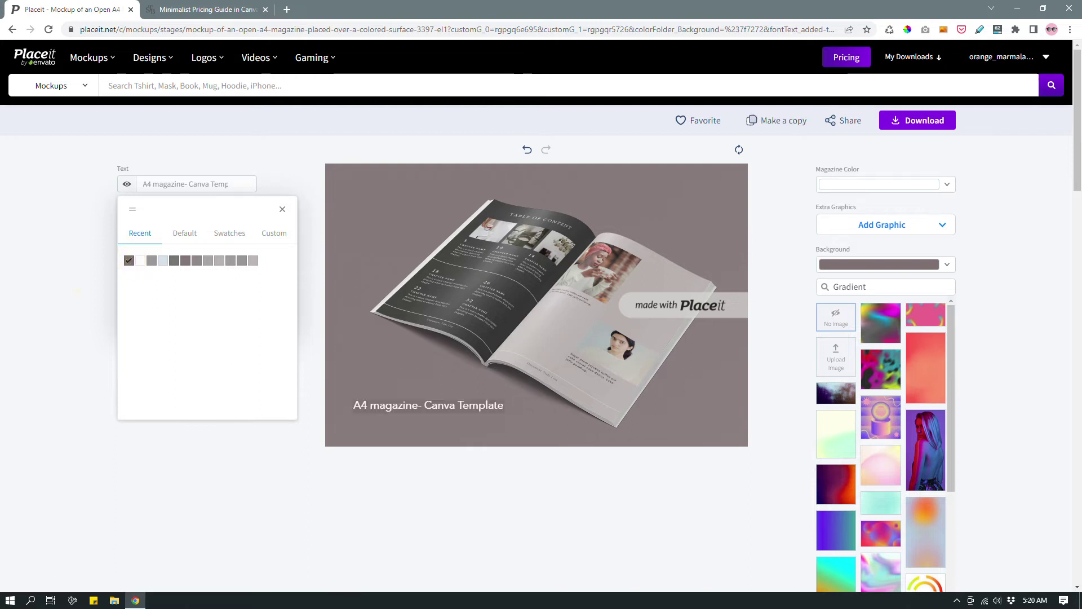
key(Escape)
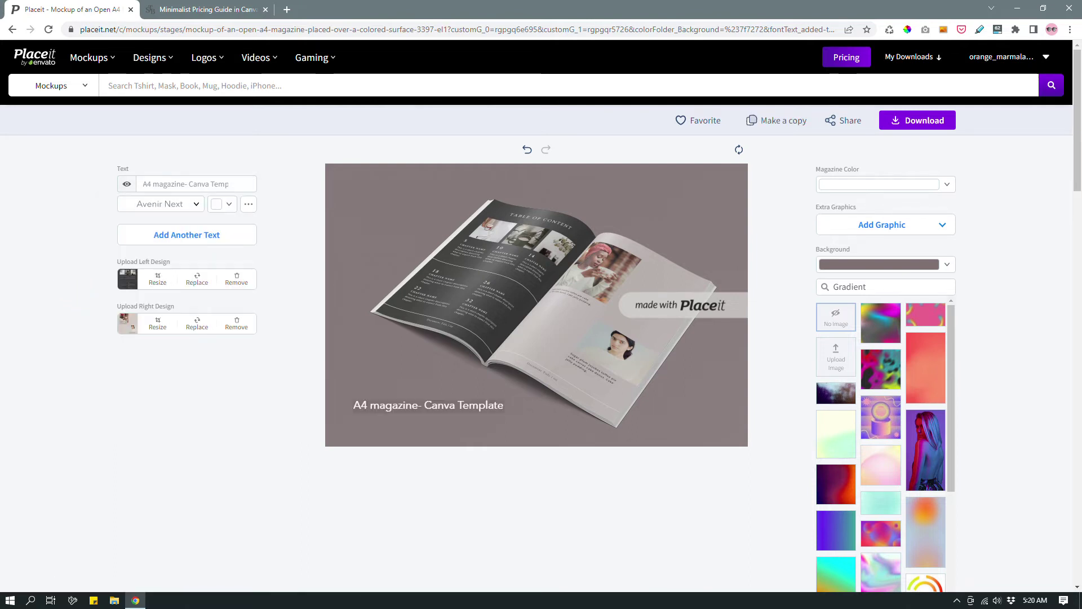
Turn off the text highlight behind the "A4 magazine- Canva Template" caption.
click(249, 204)
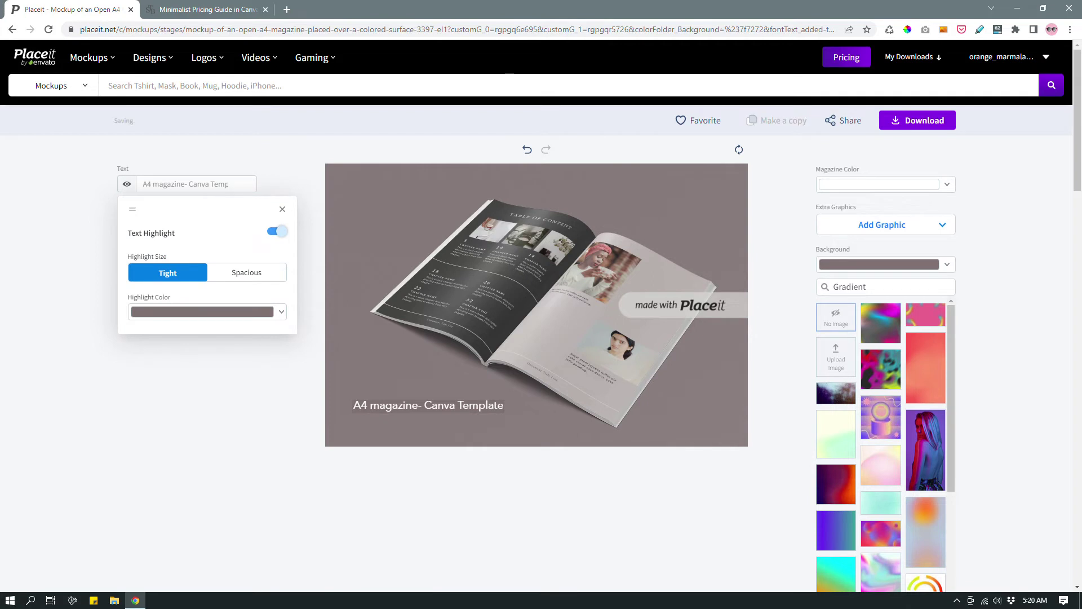
click(274, 231)
click(270, 231)
click(276, 231)
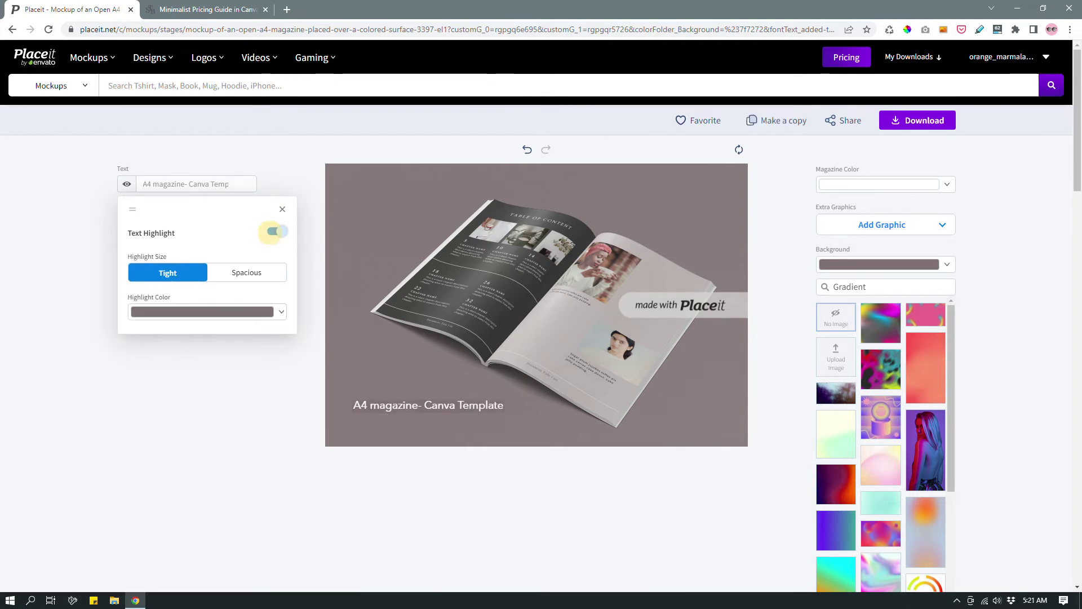
click(276, 231)
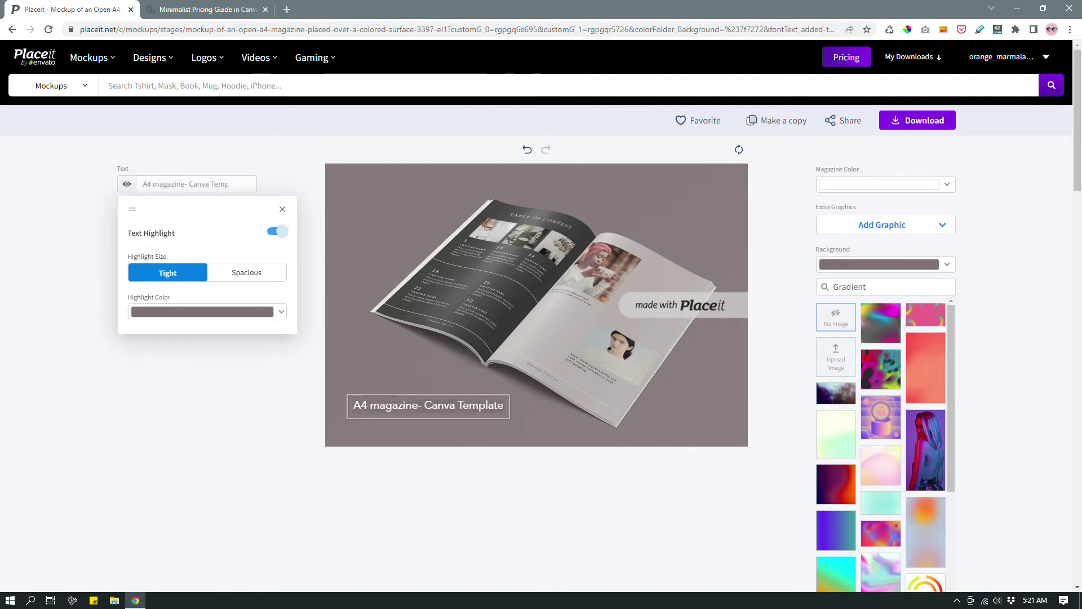
click(276, 231)
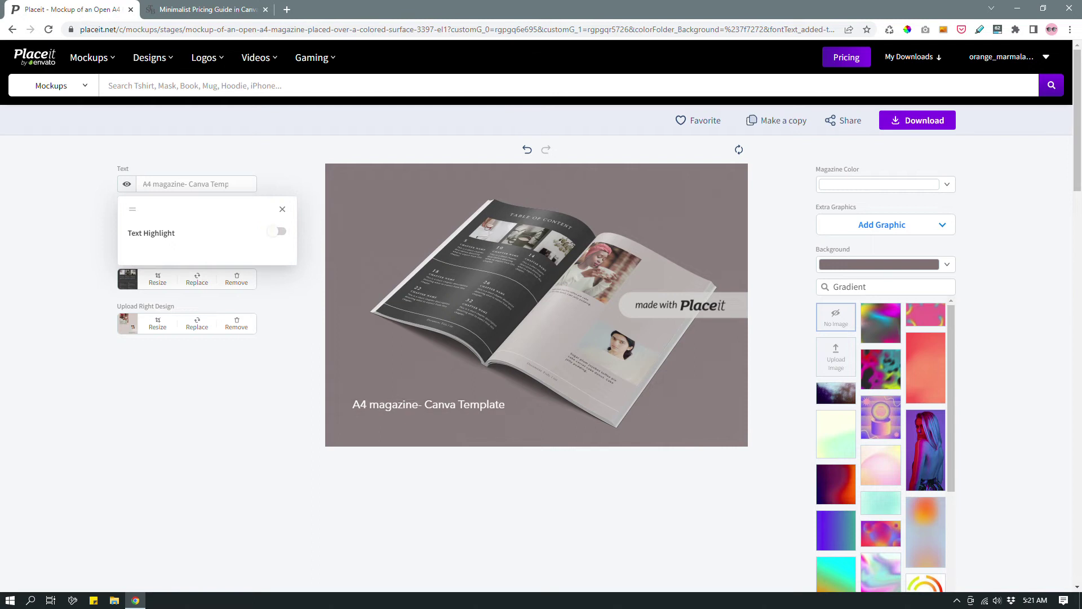
click(205, 459)
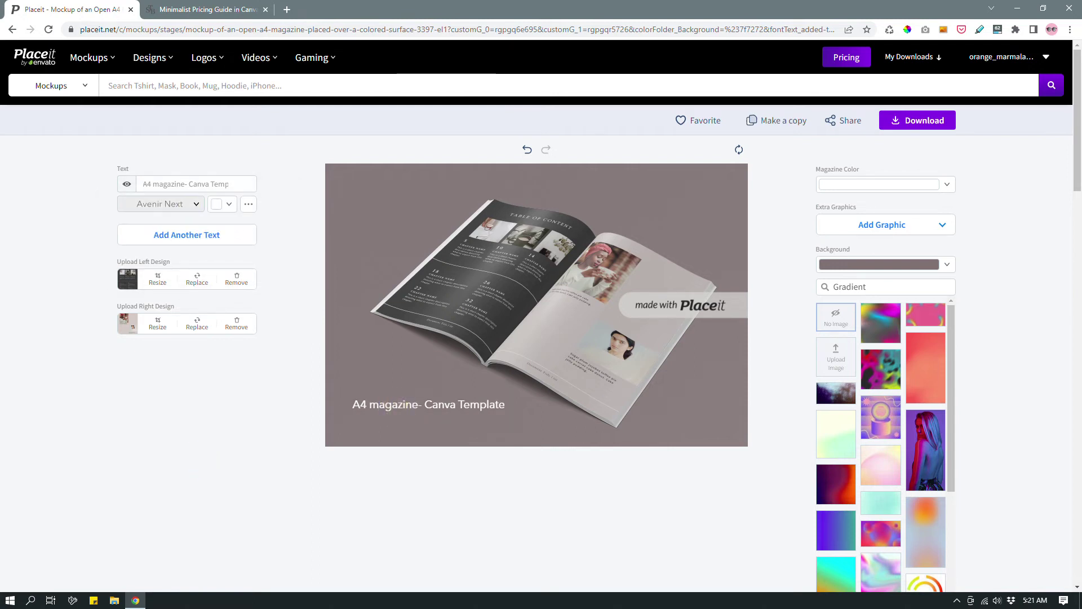
Change the caption's font to Averia Serif and enlarge the text slightly, keeping its upper-left corner in place.
click(189, 204)
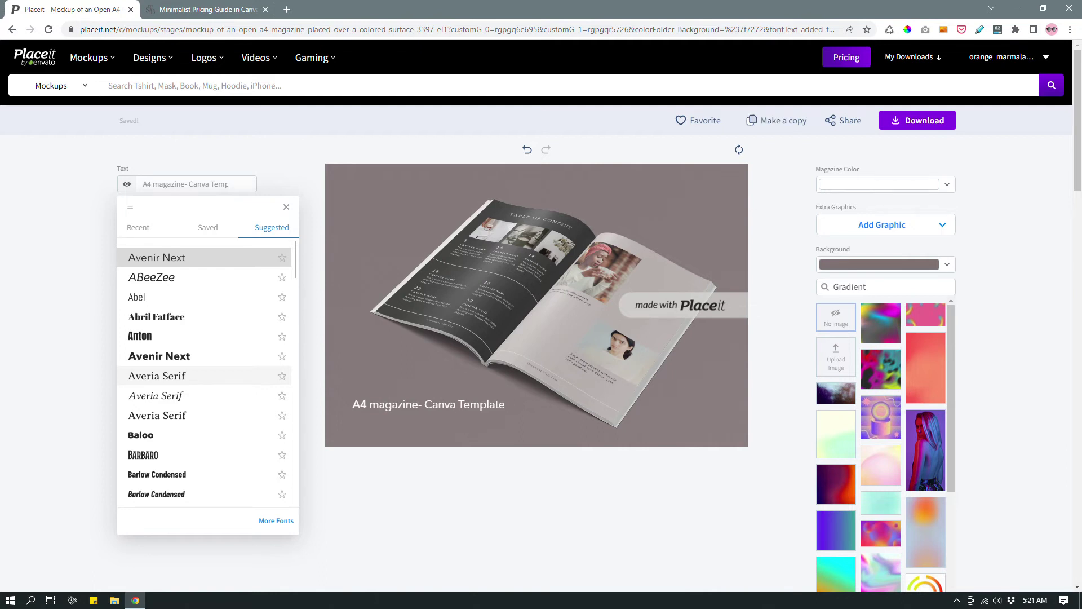
click(198, 375)
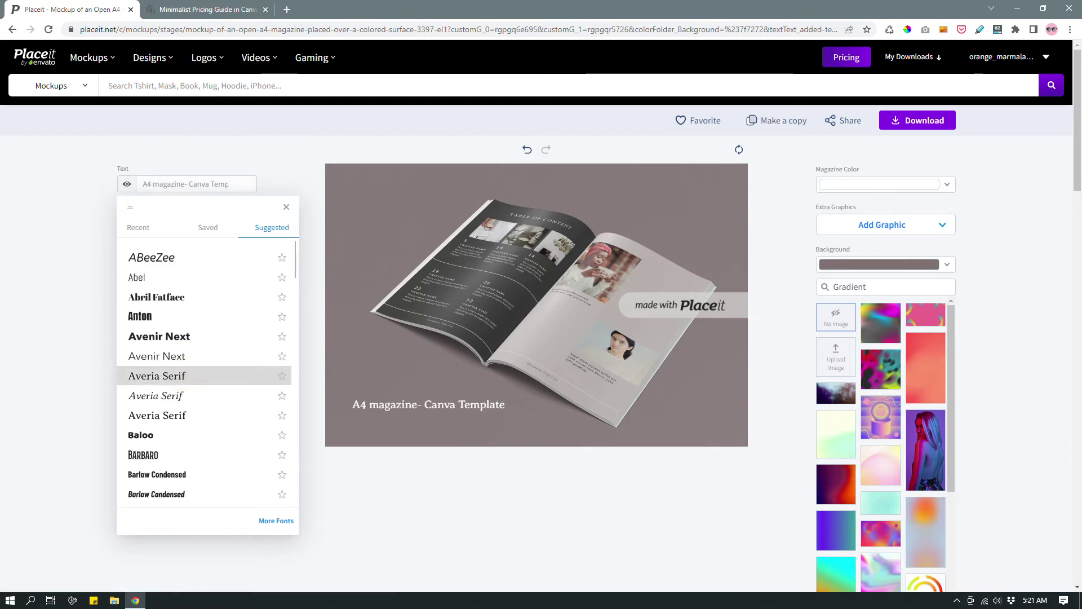
click(23, 411)
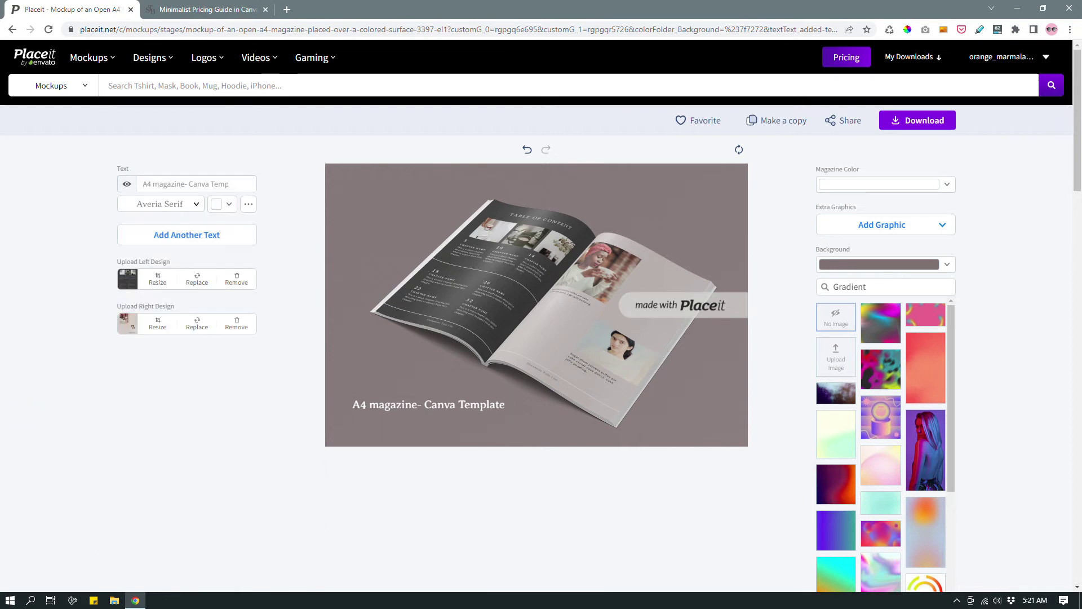
click(422, 404)
drag(512, 418, 546, 432)
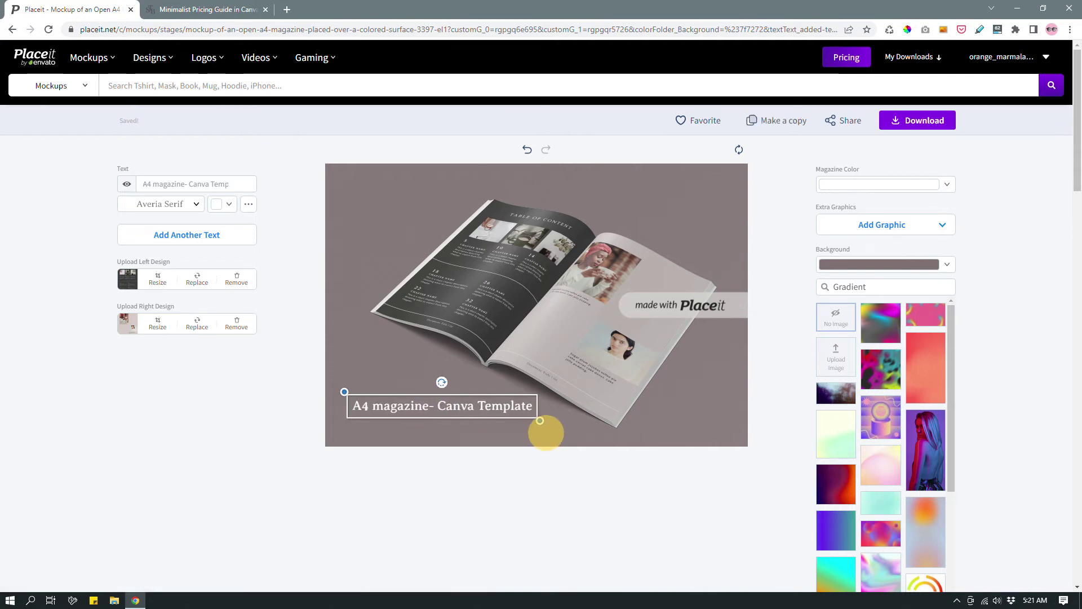
click(529, 507)
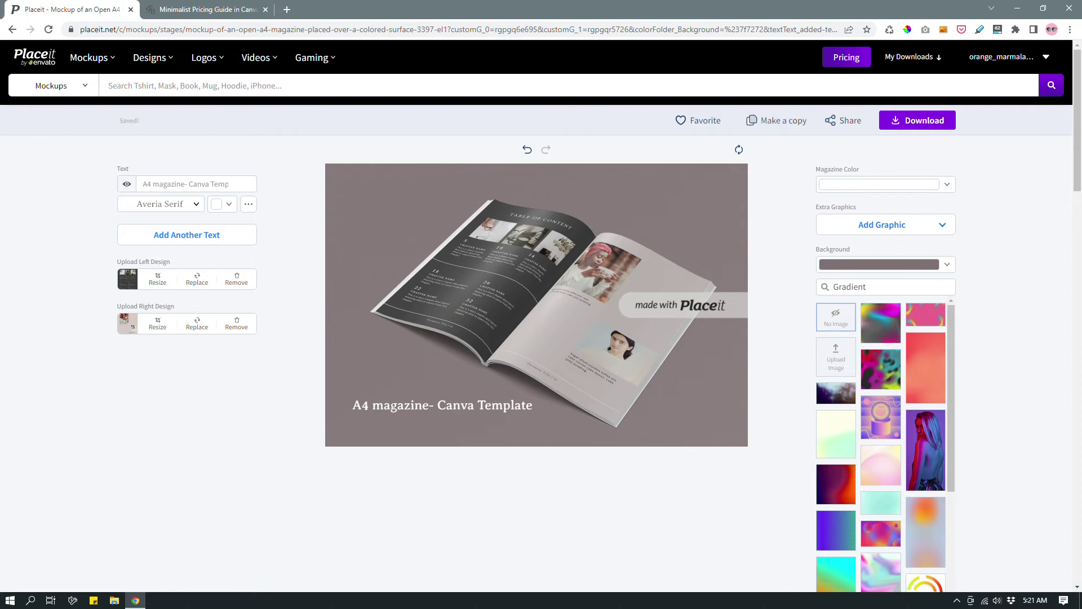
Try the yellow-orange to pink gradient image from the Gradient results as the mockup's background.
scroll(882, 445, down, 4)
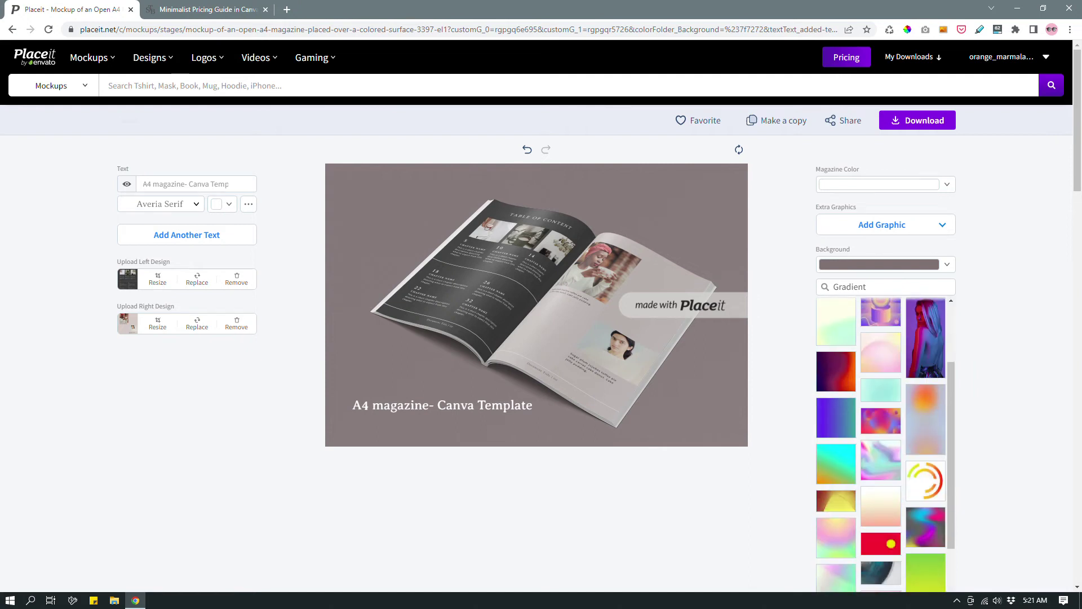
scroll(882, 446, down, 4)
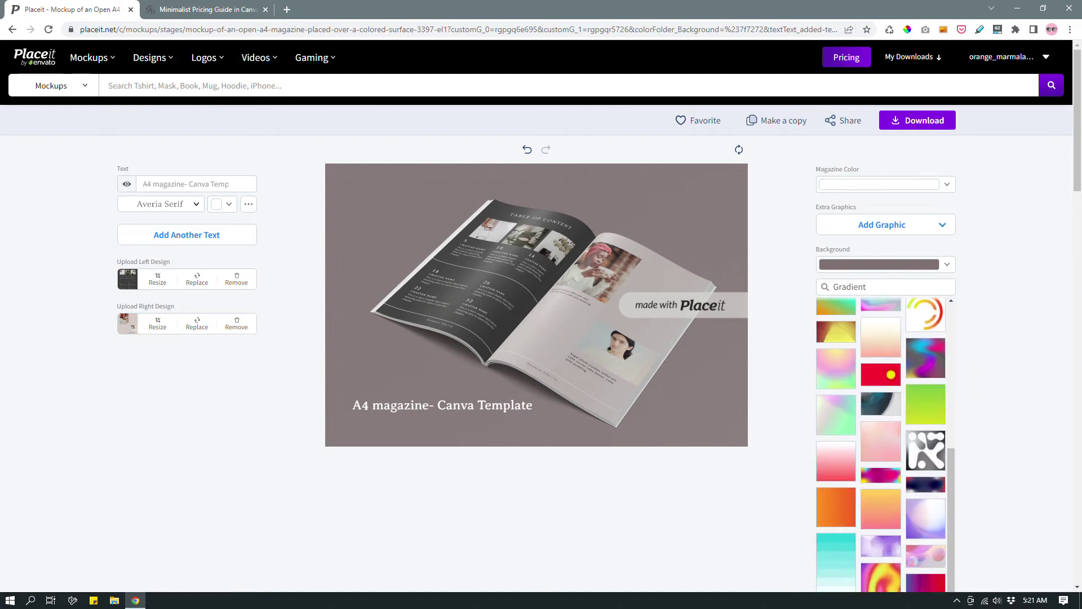
click(836, 460)
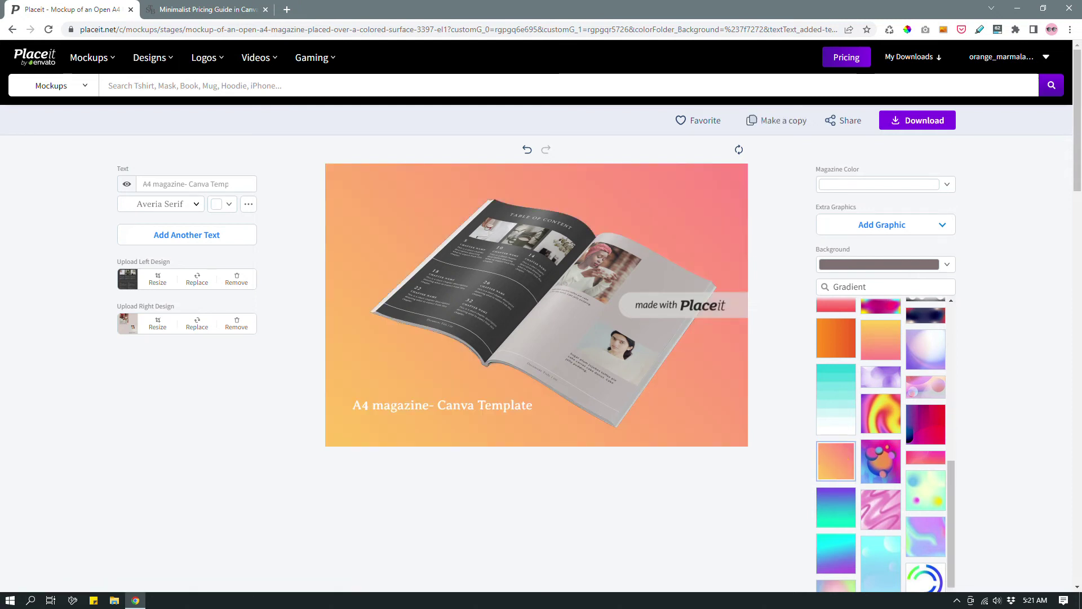
Try the white and gray diagonal-stripe image from the Gradient results as the mockup's background.
scroll(882, 445, down, 5)
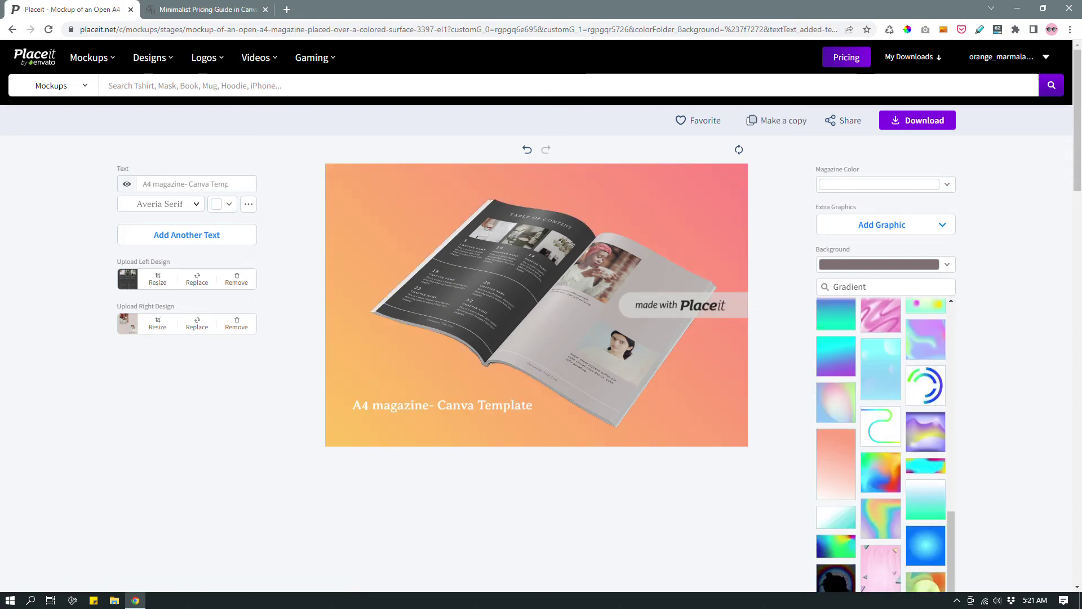
scroll(882, 445, down, 3)
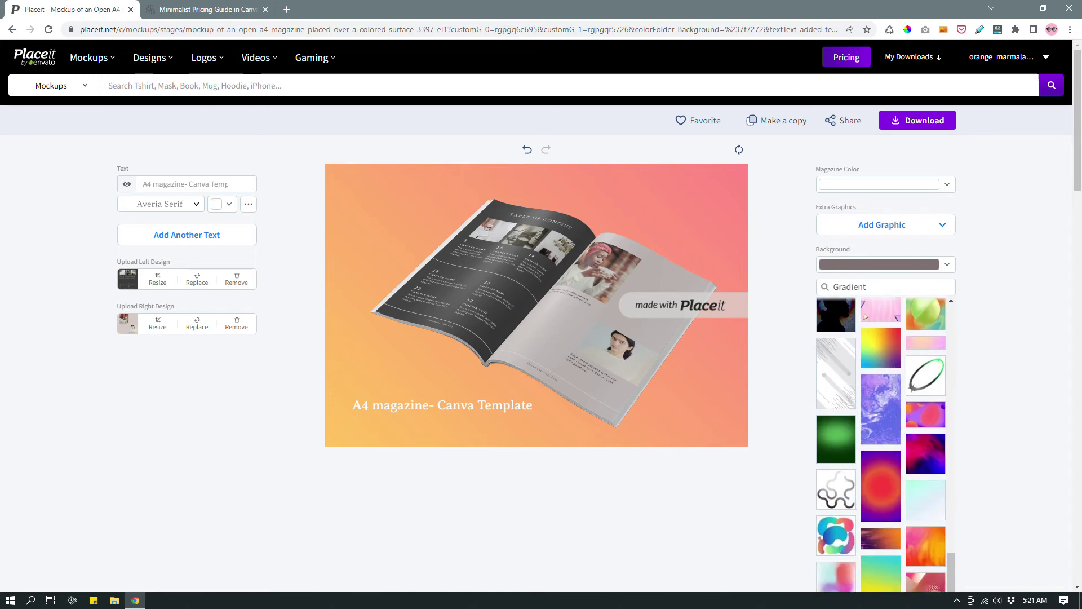
click(836, 341)
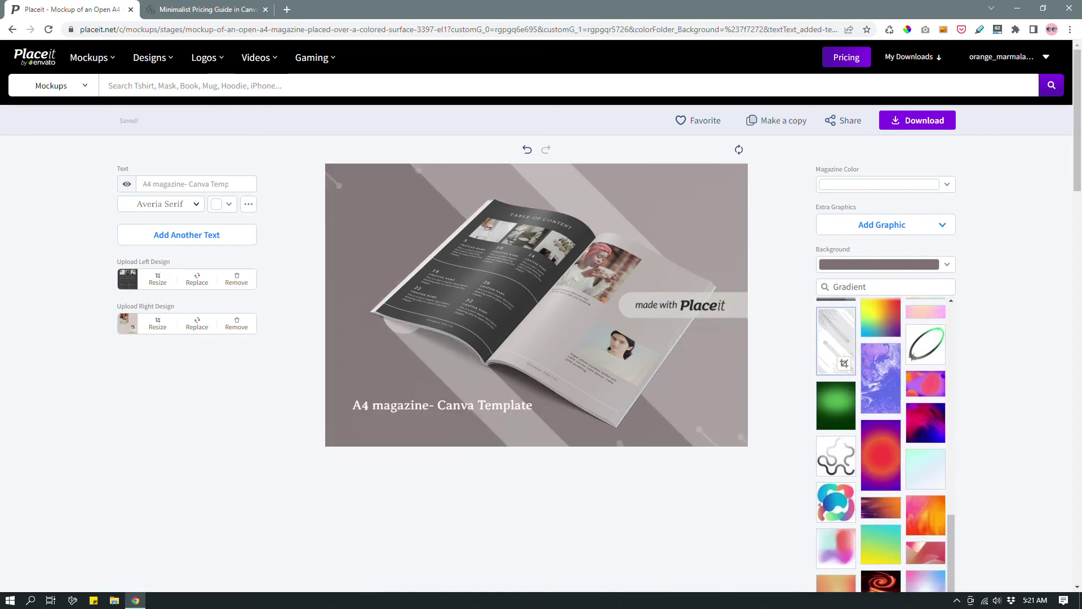
Remove the striped background image by choosing No Image, leaving the plain mauve-gray color.
scroll(882, 446, up, 10)
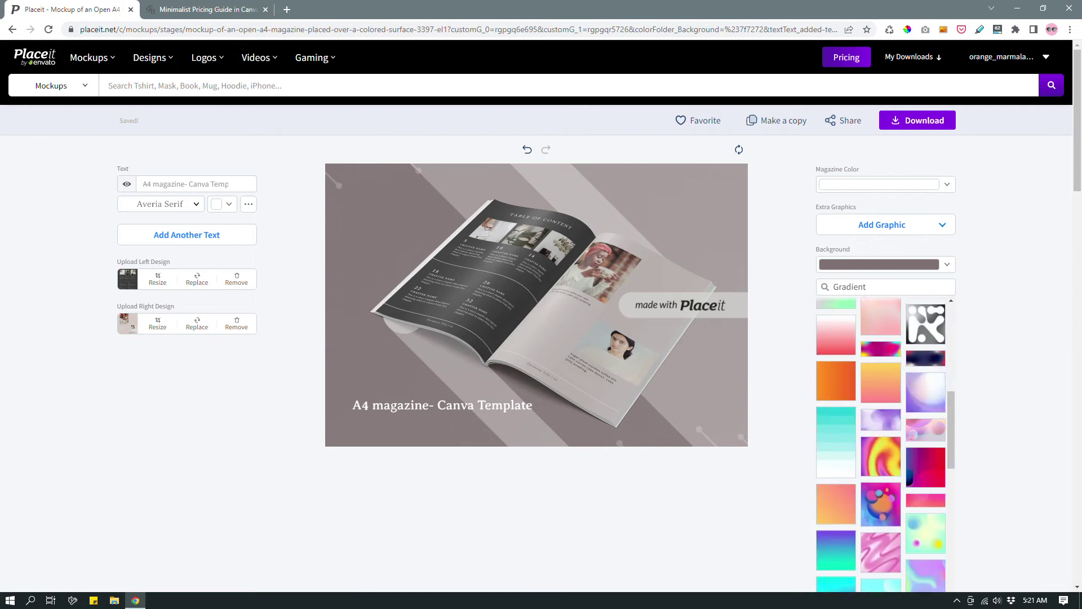
click(836, 315)
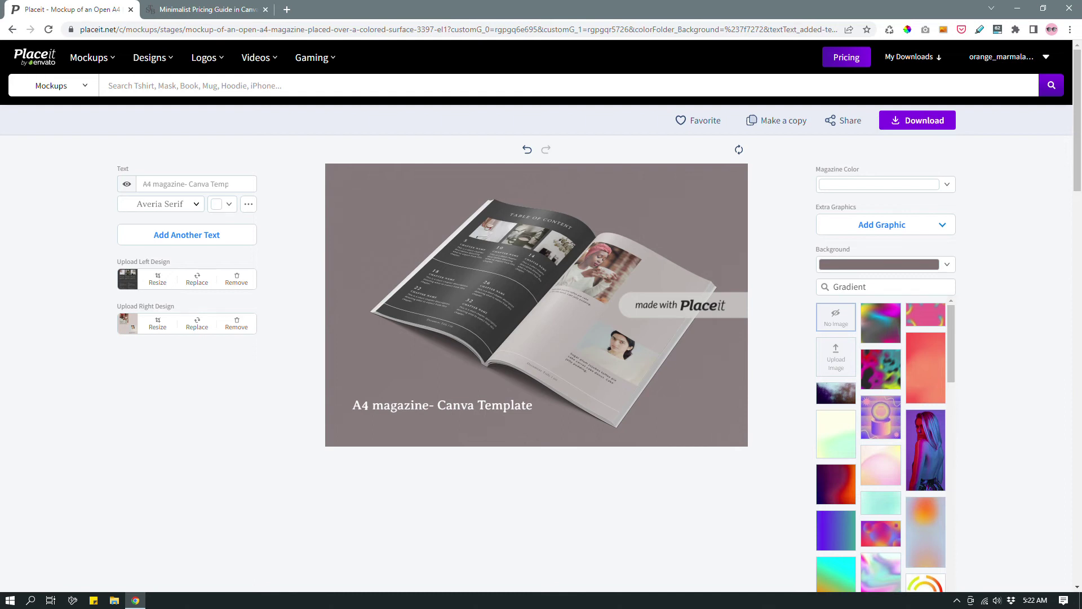
Review the single mockup purchase and unlimited subscription options for downloading the mockup, and close them.
click(940, 224)
click(917, 121)
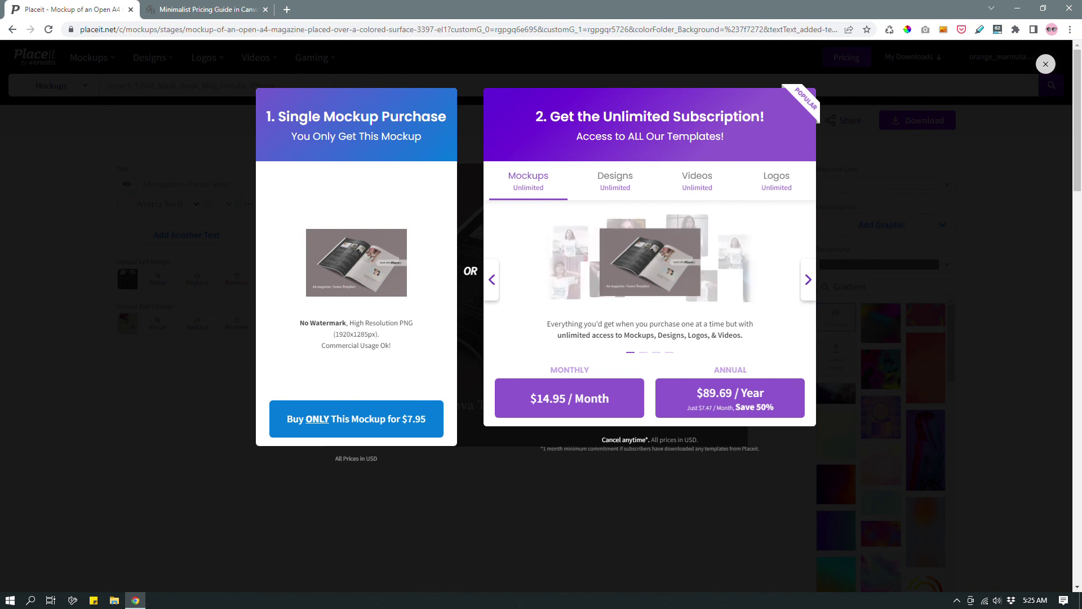
click(977, 267)
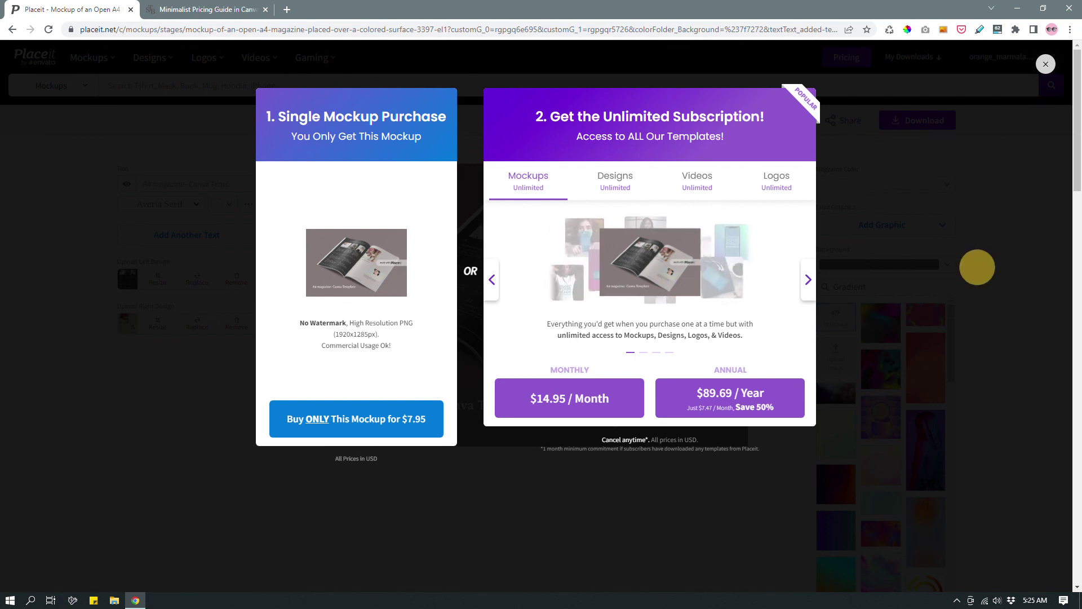
click(925, 120)
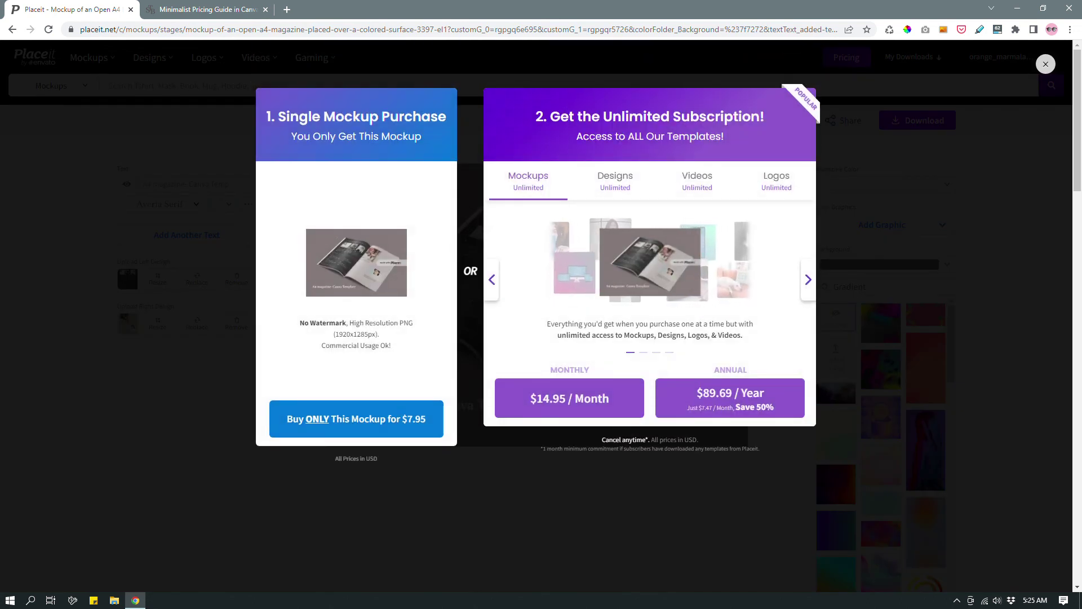
click(926, 213)
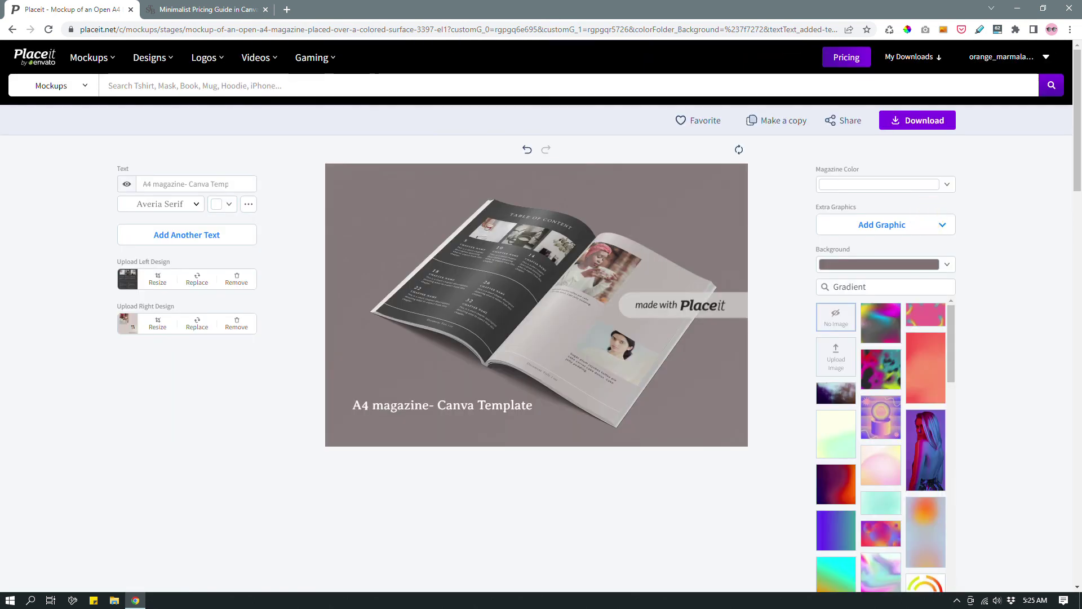